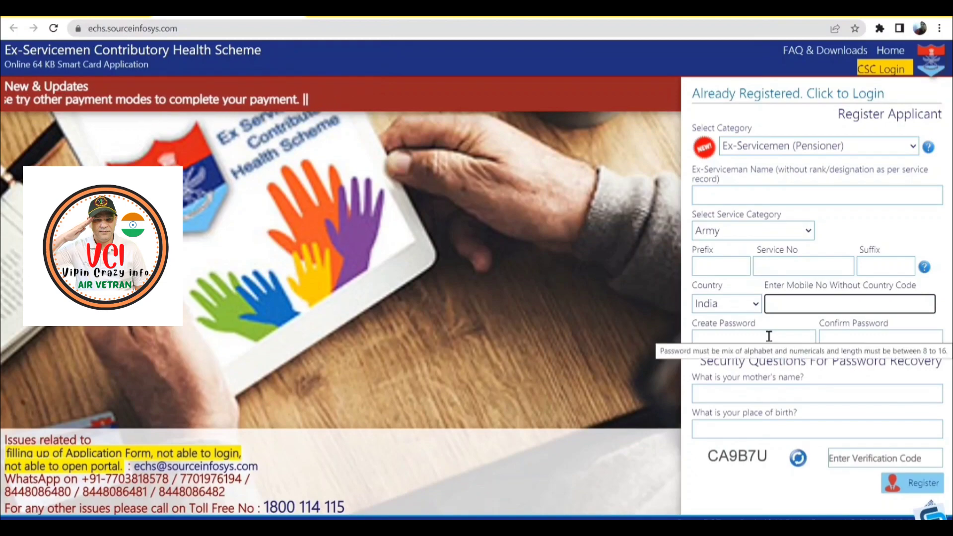
Set and confirm the account password, then submit the applicant registration
{"action": "left_click", "coordinate": [768, 336]}
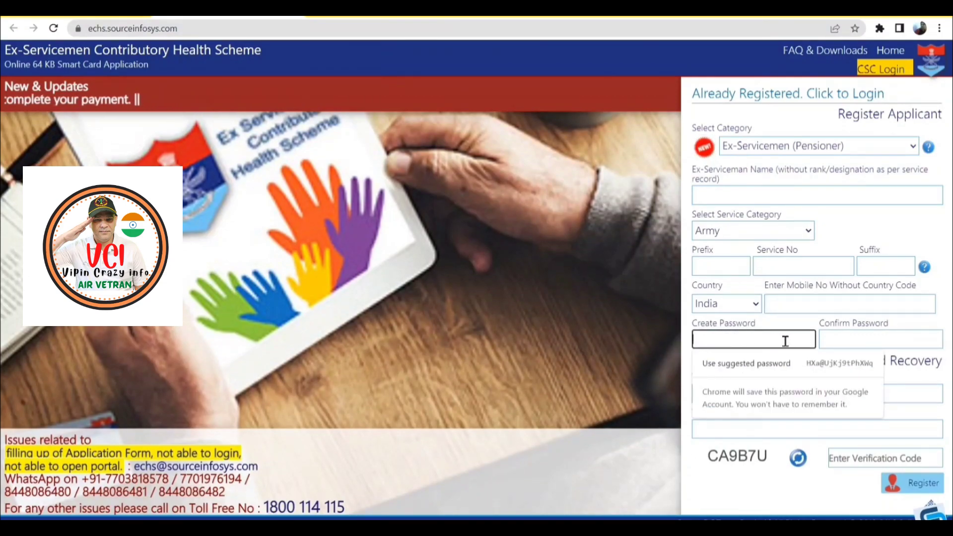
{"action": "left_click", "coordinate": [845, 340]}
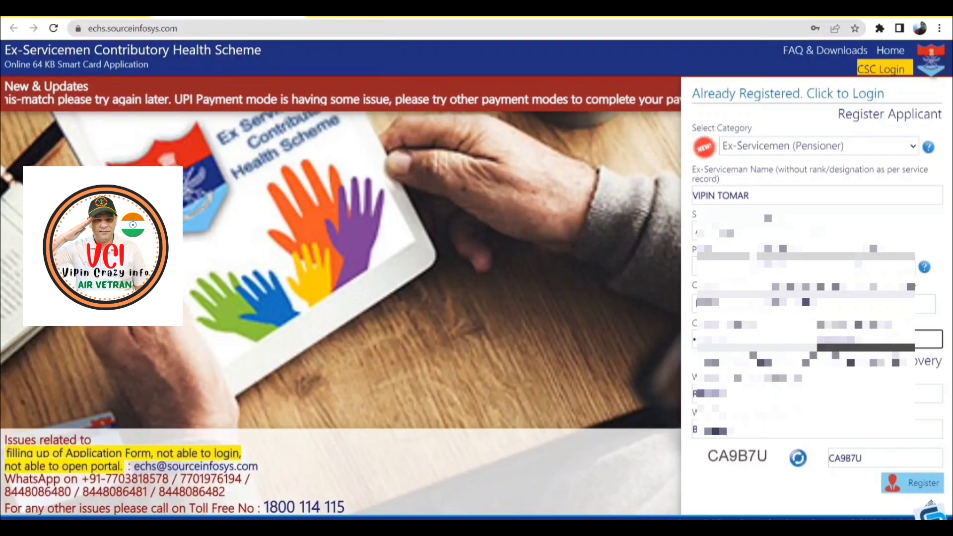
{"action": "left_click", "coordinate": [913, 483]}
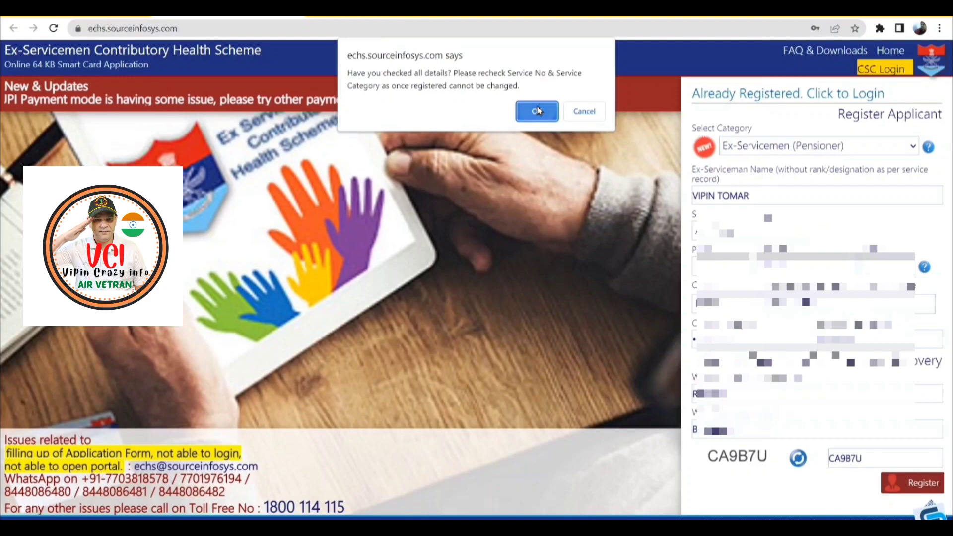
Confirm and acknowledge the registration, then enter the captcha on the login page
{"action": "left_click", "coordinate": [537, 110]}
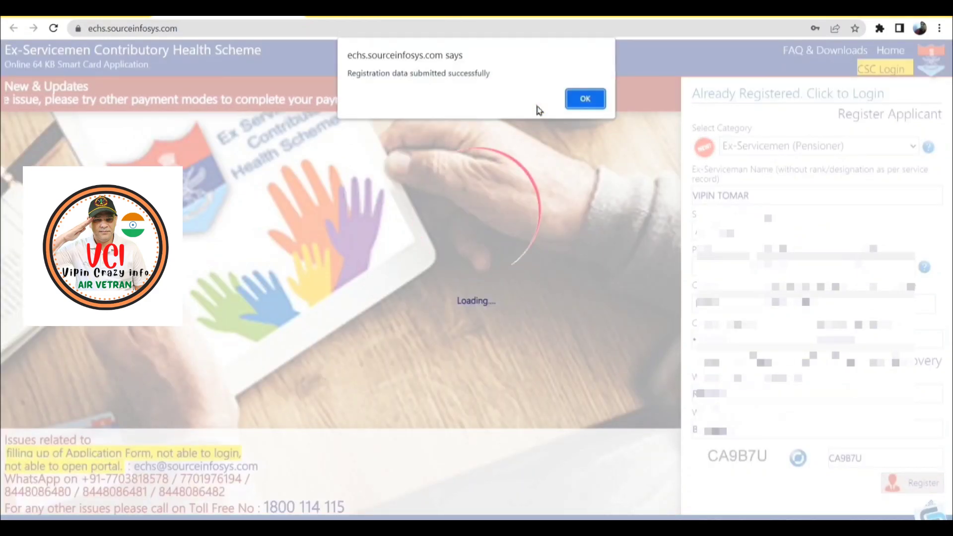
{"action": "left_click", "coordinate": [584, 99]}
{"action": "left_click", "coordinate": [528, 241]}
{"action": "type", "text": "9NHG6Y"}
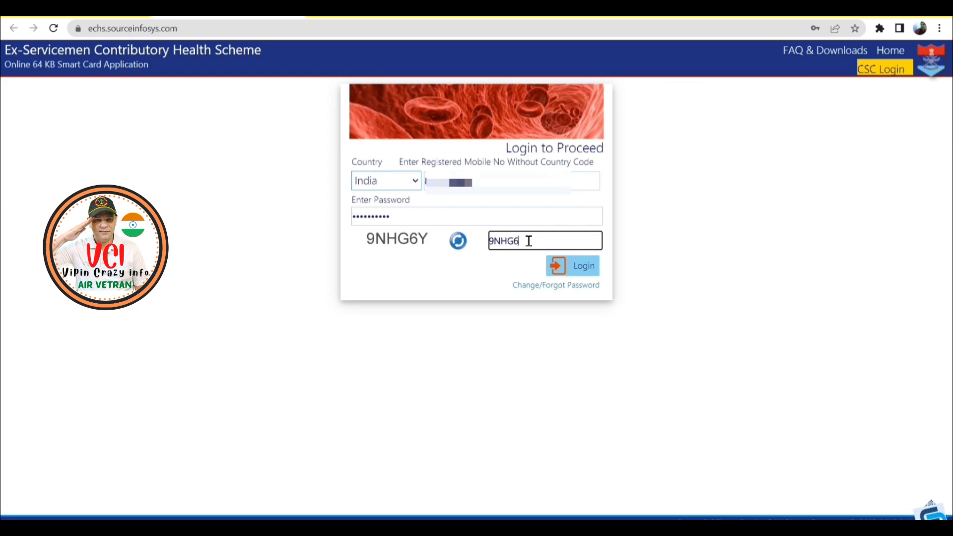
Log in and verify the mobile number using the received OTP and captcha
{"action": "left_click", "coordinate": [571, 264]}
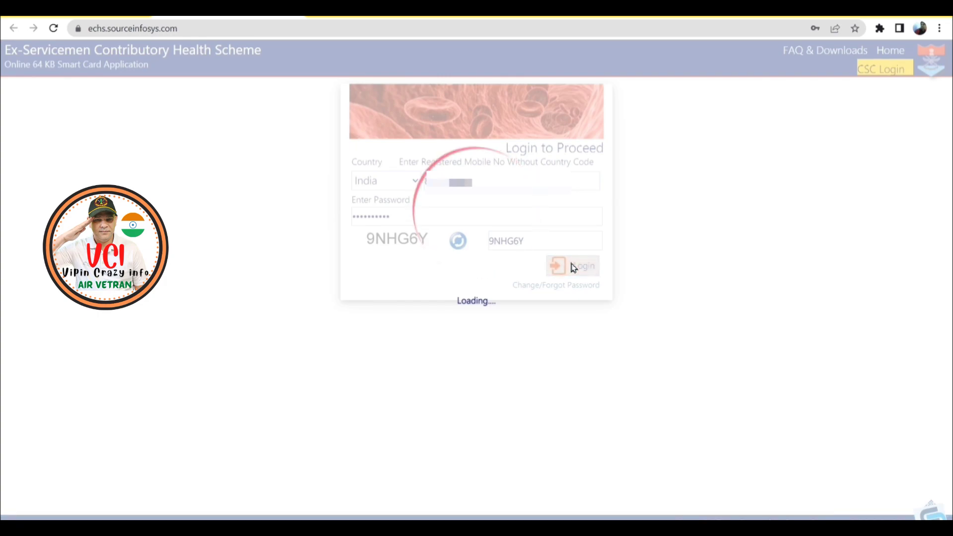
{"action": "left_click", "coordinate": [465, 167]}
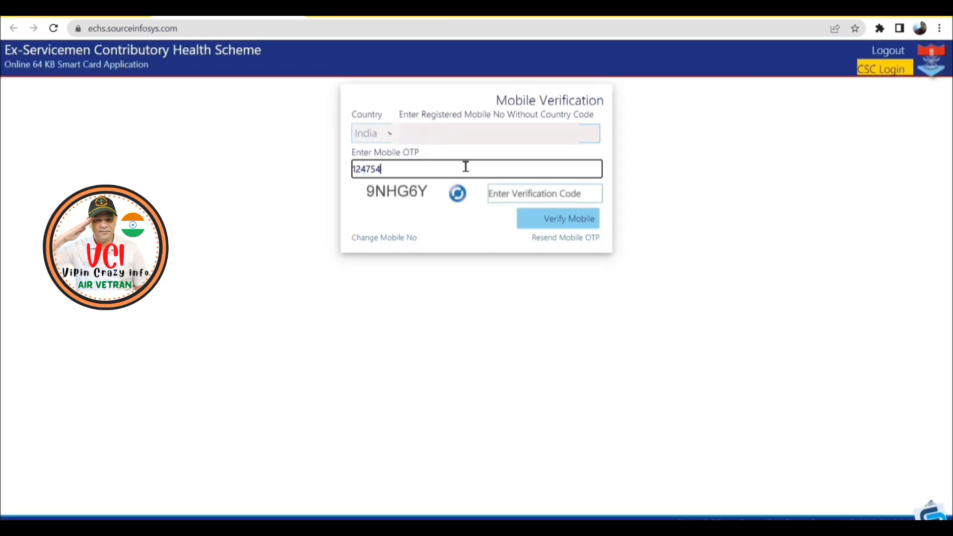
{"action": "left_click", "coordinate": [517, 197]}
{"action": "type", "text": "9NHG6Y"}
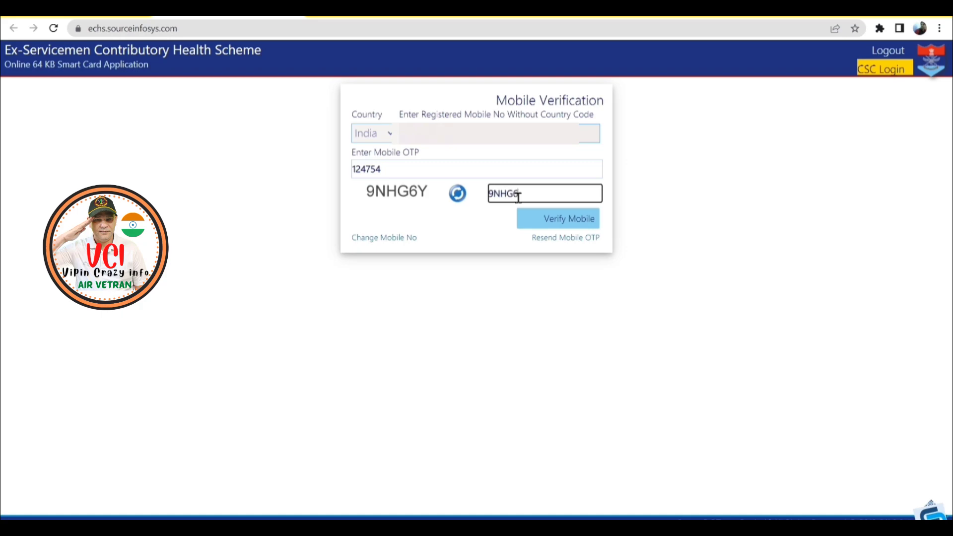
{"action": "left_click", "coordinate": [567, 220]}
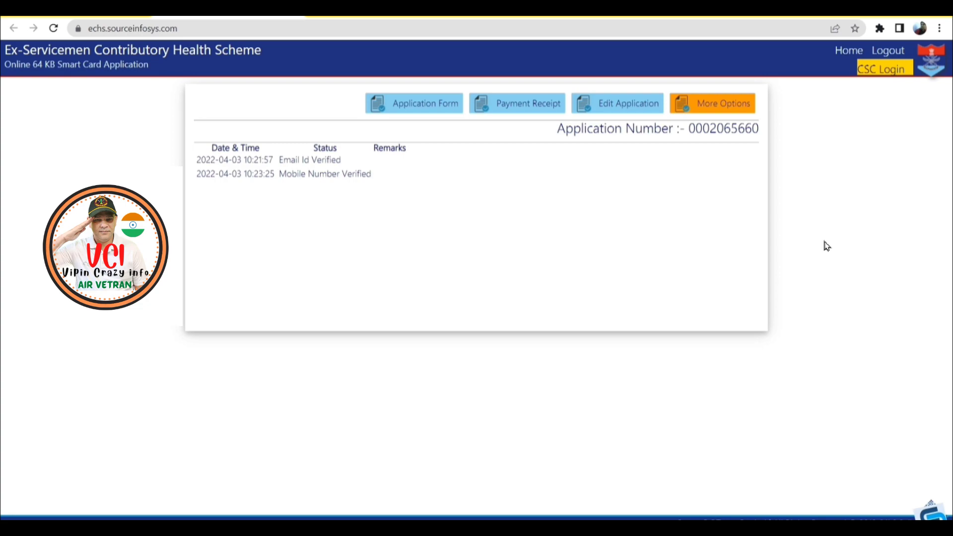
Open the application for editing and expand the Application Category list
{"action": "left_click", "coordinate": [605, 106]}
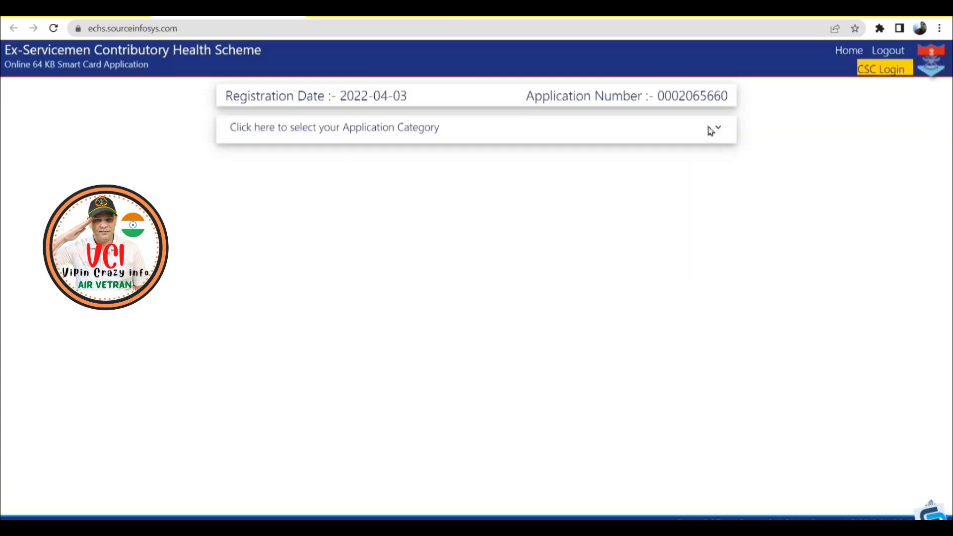
{"action": "left_click", "coordinate": [718, 130]}
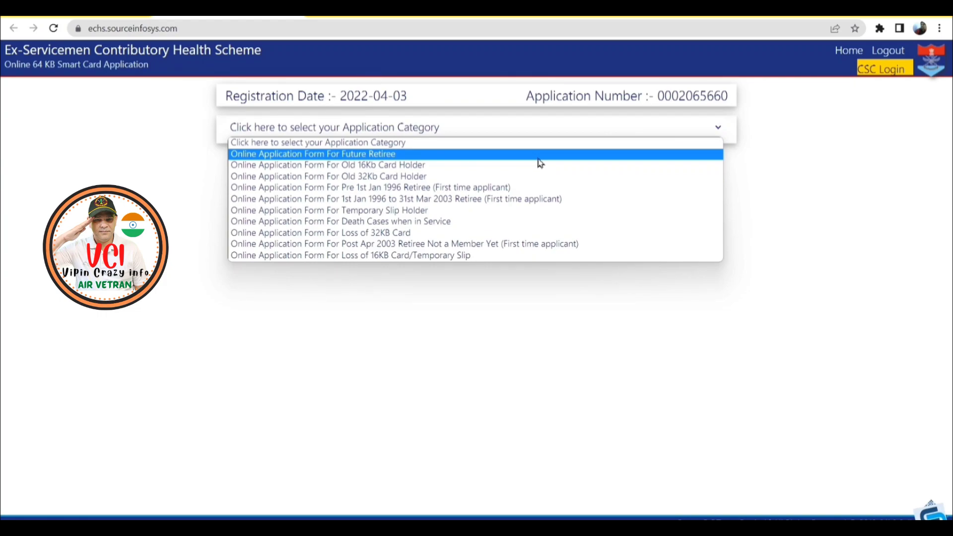
Choose the Future Retiree form and set the ex-serviceman's gender and date of birth
{"action": "left_click", "coordinate": [354, 155]}
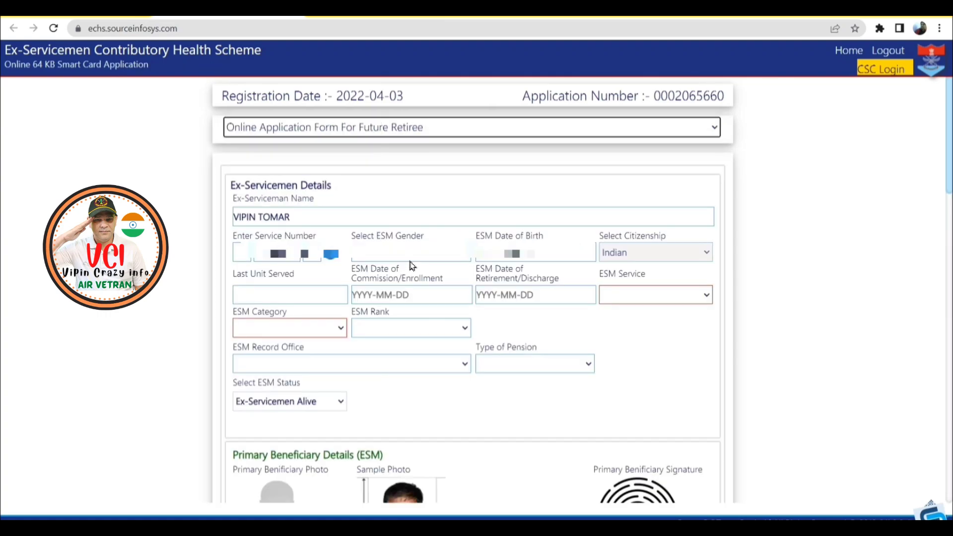
{"action": "left_click", "coordinate": [467, 257]}
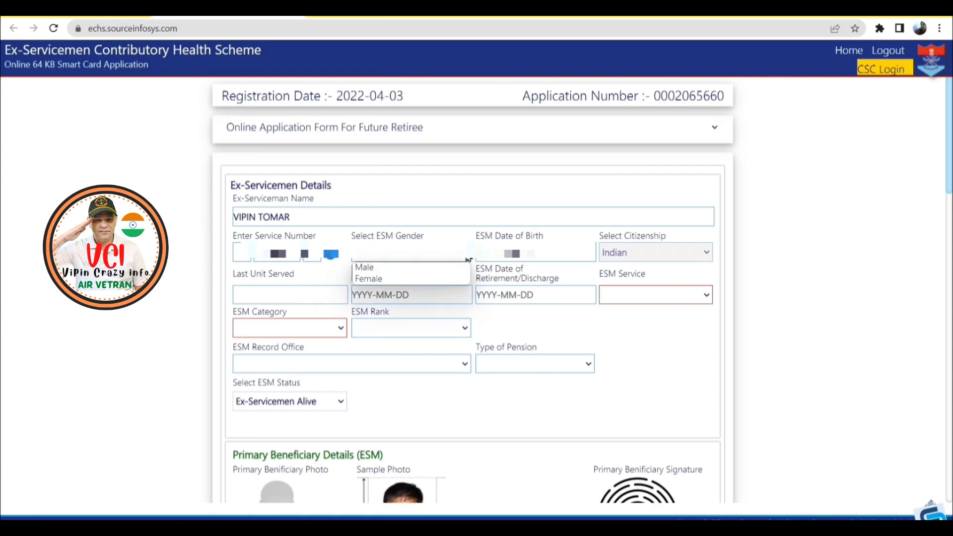
{"action": "left_click", "coordinate": [430, 269]}
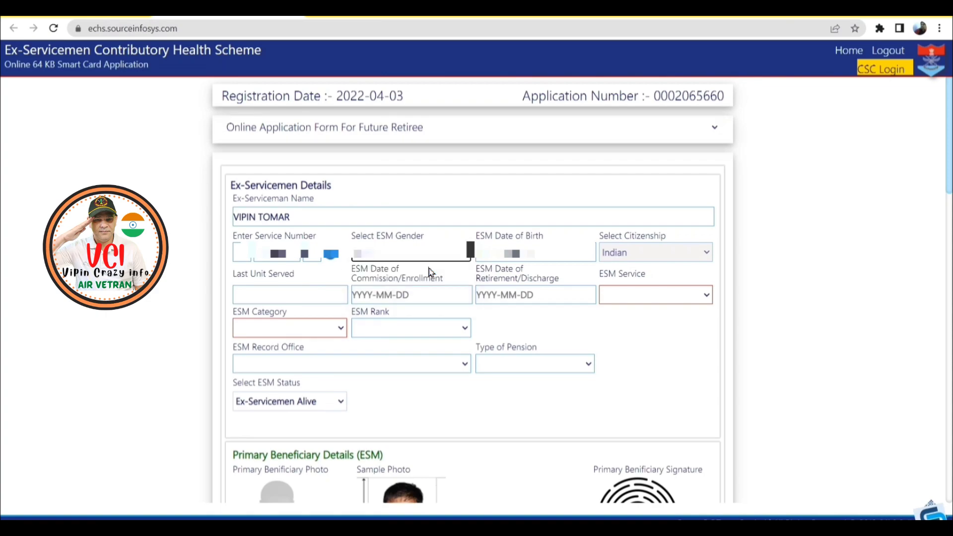
{"action": "left_click", "coordinate": [552, 256]}
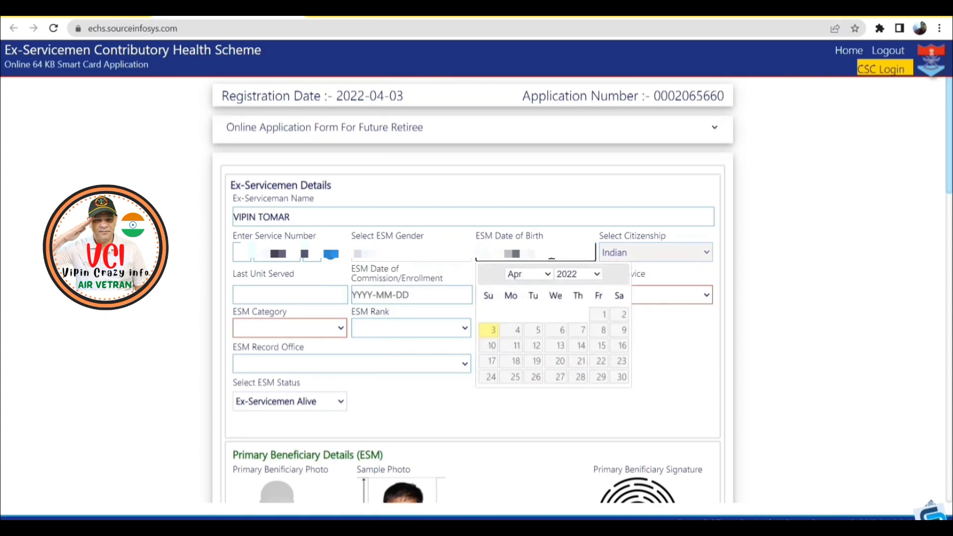
{"action": "left_click", "coordinate": [620, 330]}
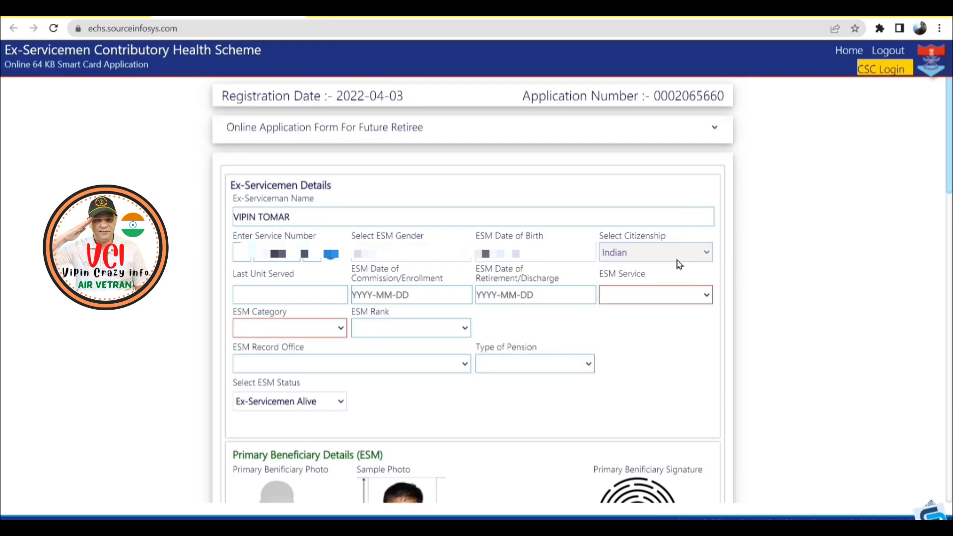
Enter last unit 33 WG AF, commission date 2002-06-17 and retirement date 2022-06-30
{"action": "left_click", "coordinate": [284, 300]}
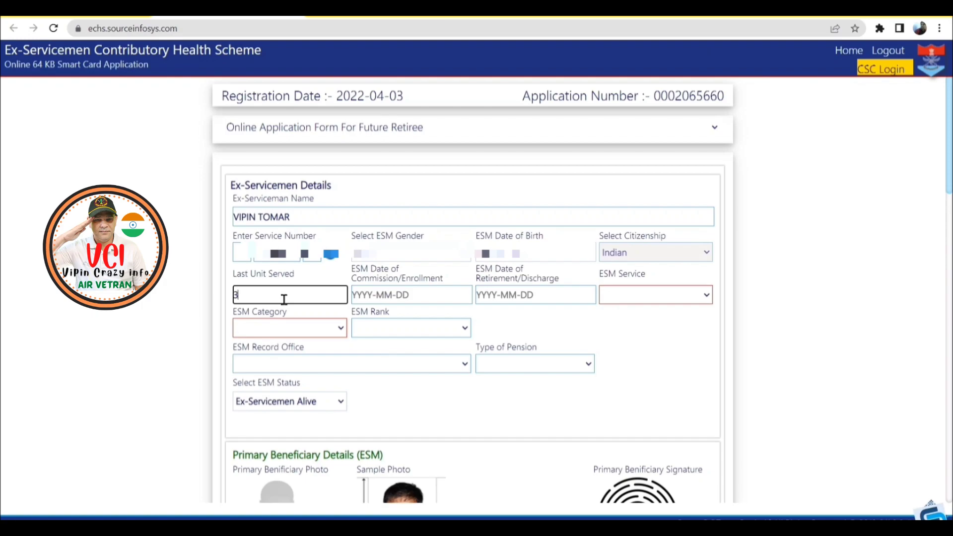
{"action": "key", "text": "Caps_Lock"}
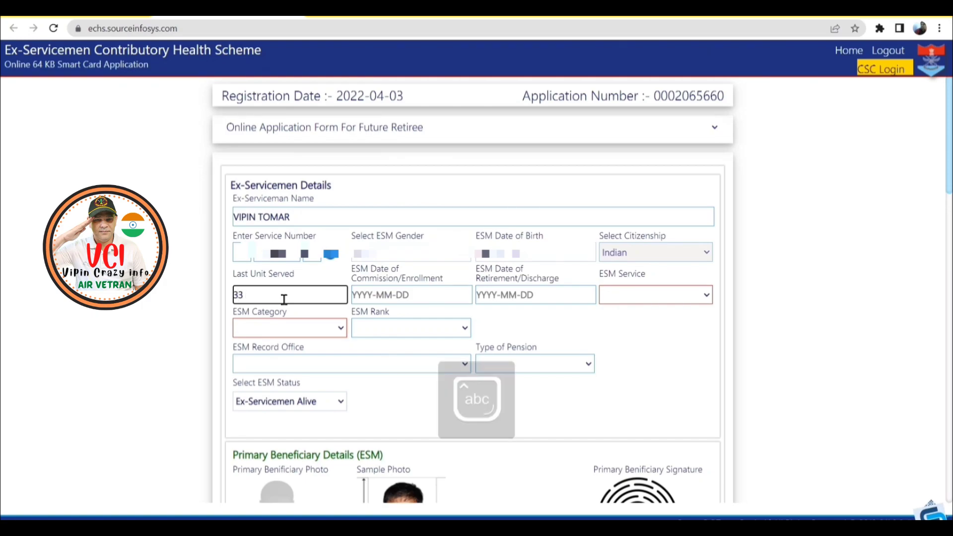
{"action": "type", "text": "33 WG AF"}
{"action": "left_click", "coordinate": [412, 295]}
{"action": "left_click", "coordinate": [403, 316]}
{"action": "left_click", "coordinate": [401, 392]}
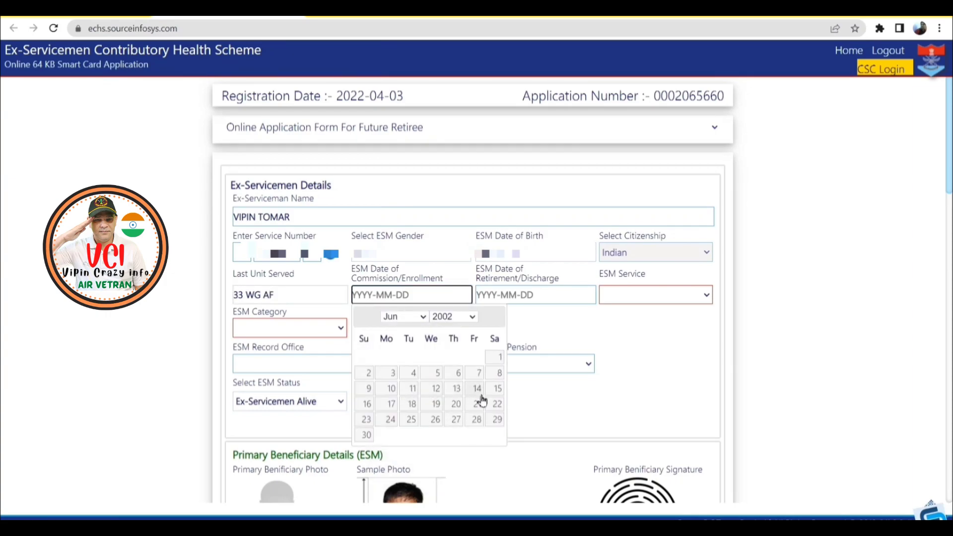
{"action": "left_click", "coordinate": [392, 405]}
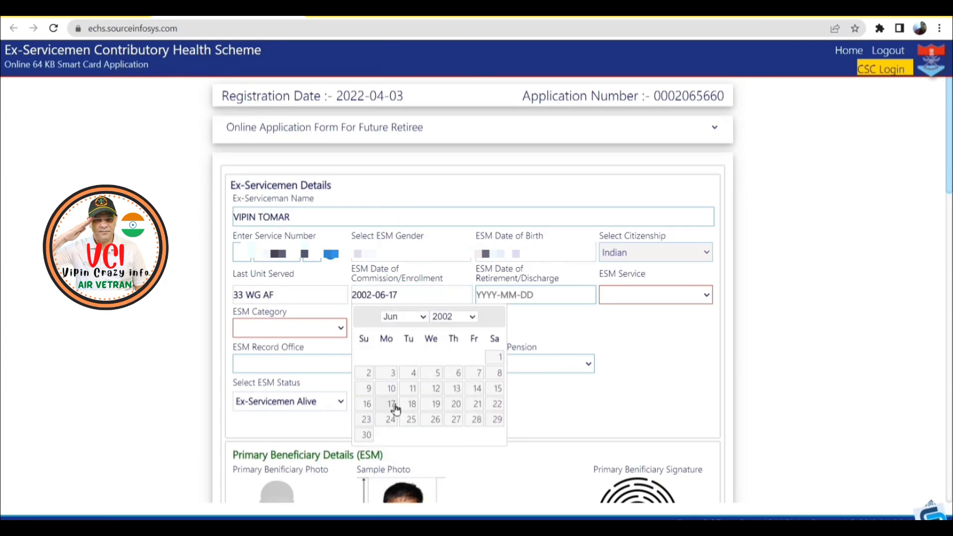
{"action": "left_click", "coordinate": [544, 299]}
{"action": "left_click", "coordinate": [547, 318]}
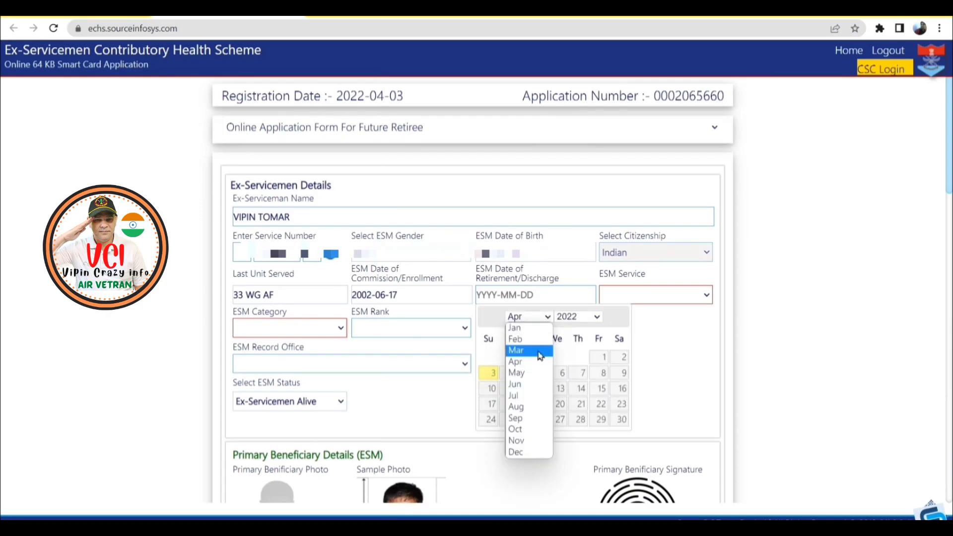
{"action": "left_click", "coordinate": [529, 386]}
{"action": "left_click", "coordinate": [579, 421]}
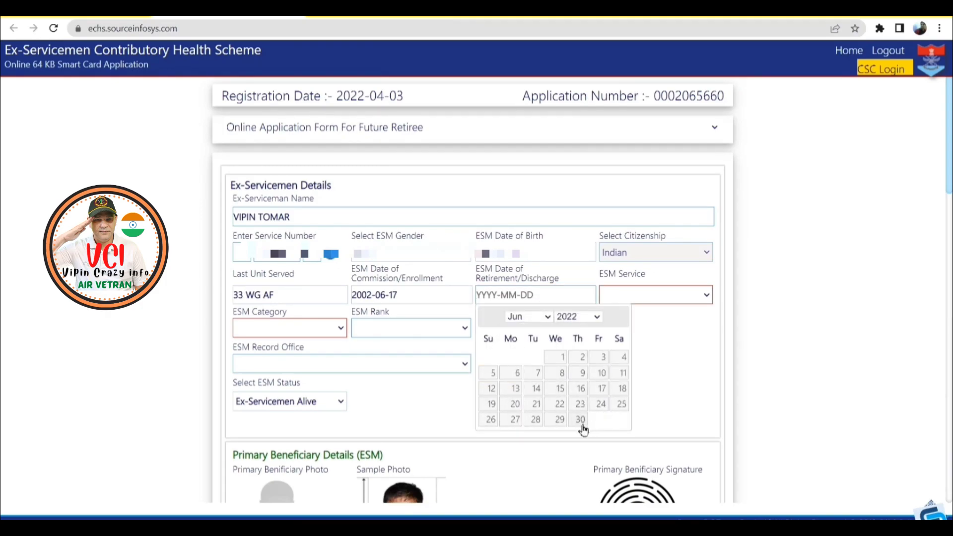
Set Air Force, OR & Equivalent, Sgt, record office Dte of AV III New Delhi, Service Pension
{"action": "left_click", "coordinate": [704, 299]}
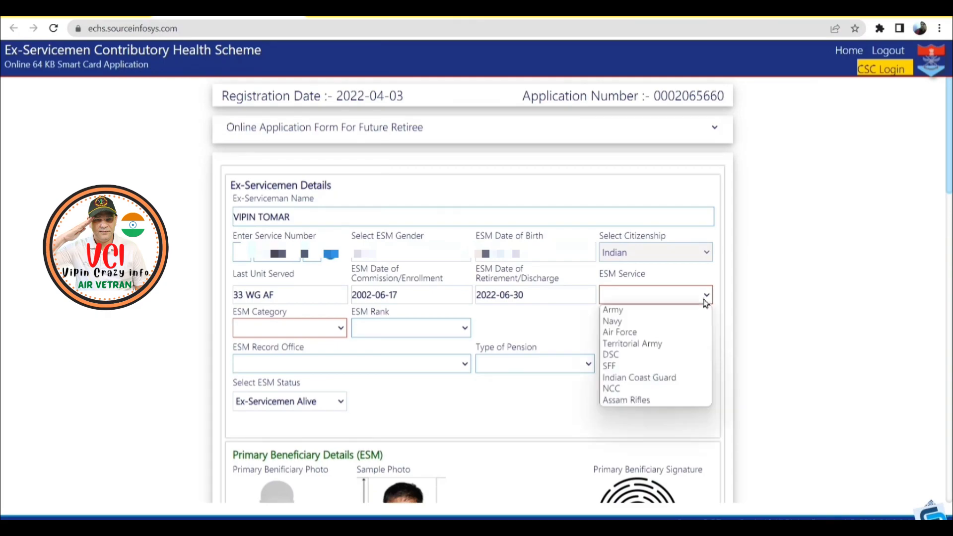
{"action": "left_click", "coordinate": [678, 336]}
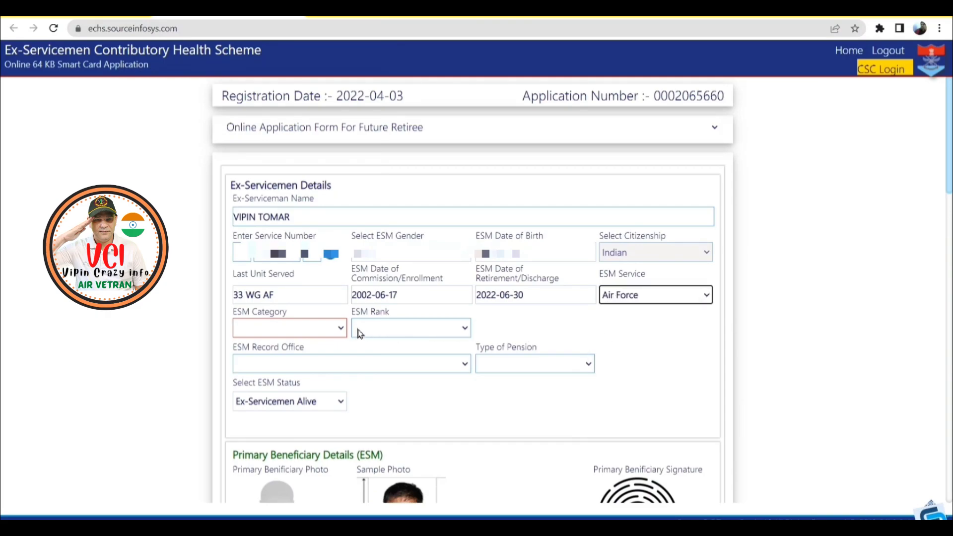
{"action": "left_click", "coordinate": [343, 332]}
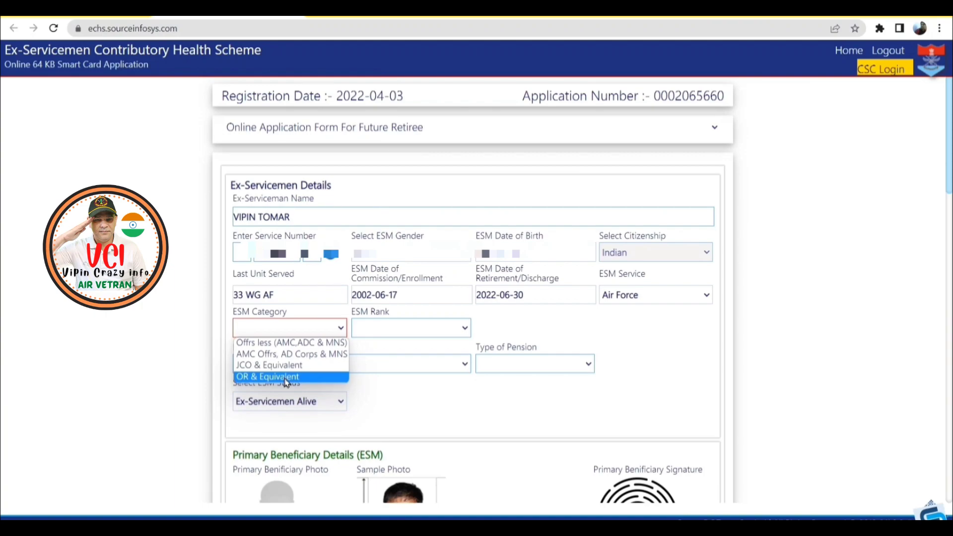
{"action": "left_click", "coordinate": [286, 377]}
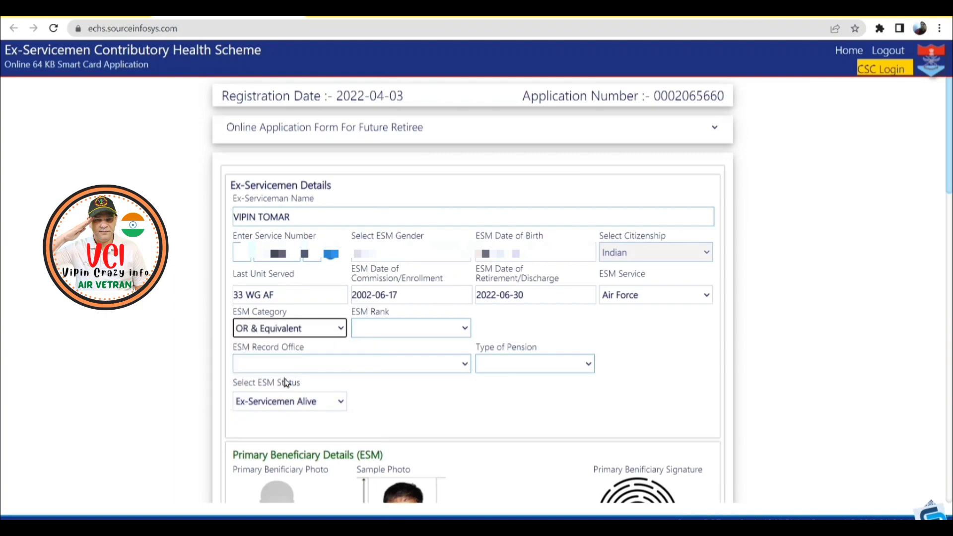
{"action": "left_click", "coordinate": [463, 330]}
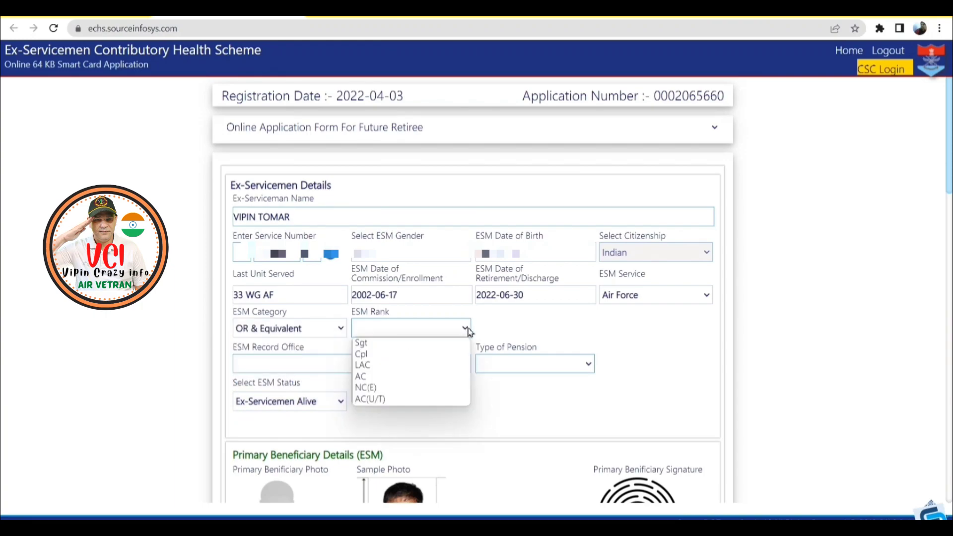
{"action": "left_click", "coordinate": [448, 346]}
{"action": "left_click", "coordinate": [466, 365]}
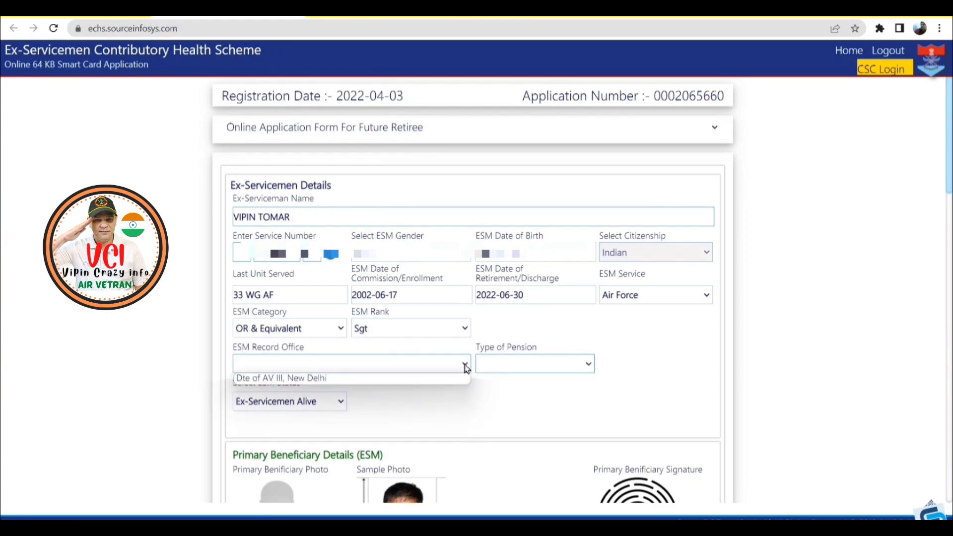
{"action": "left_click", "coordinate": [365, 382]}
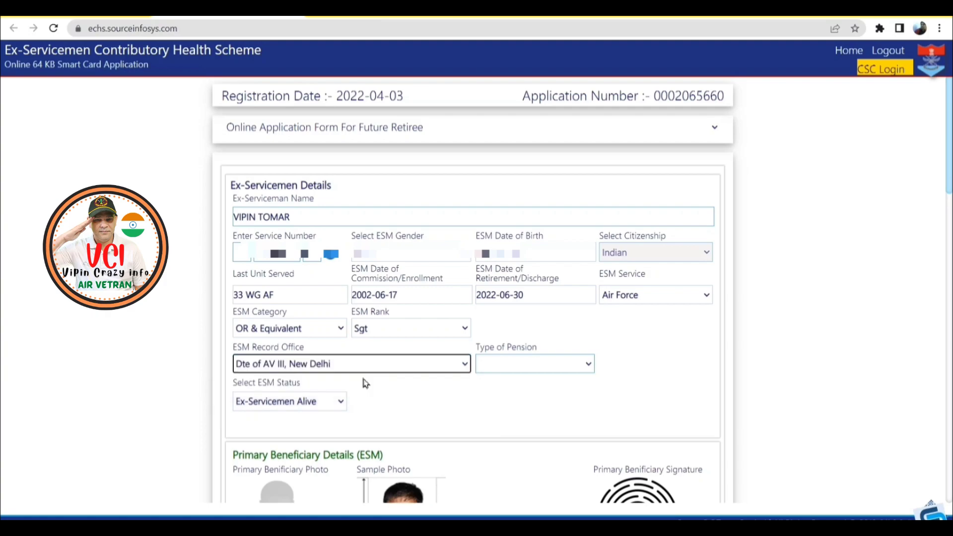
{"action": "left_click", "coordinate": [591, 367]}
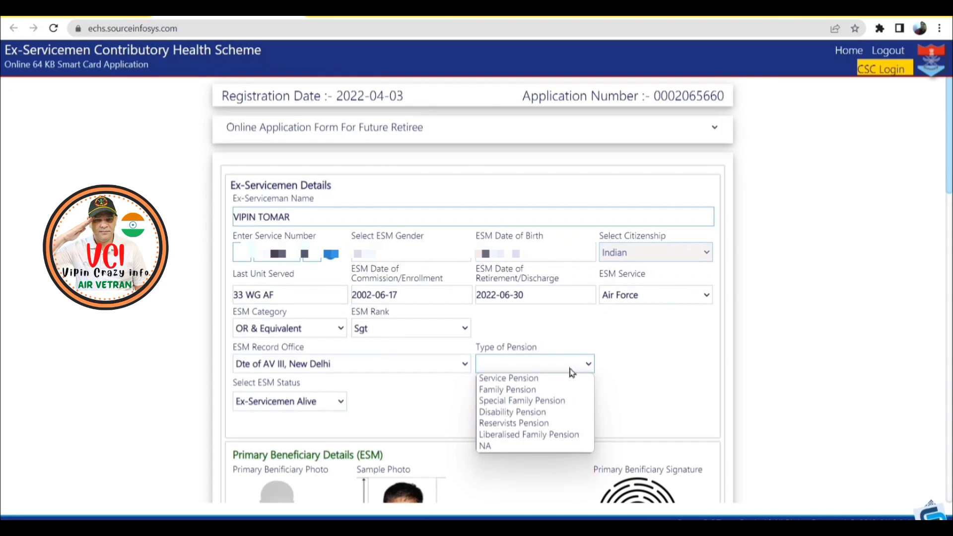
{"action": "left_click", "coordinate": [546, 380]}
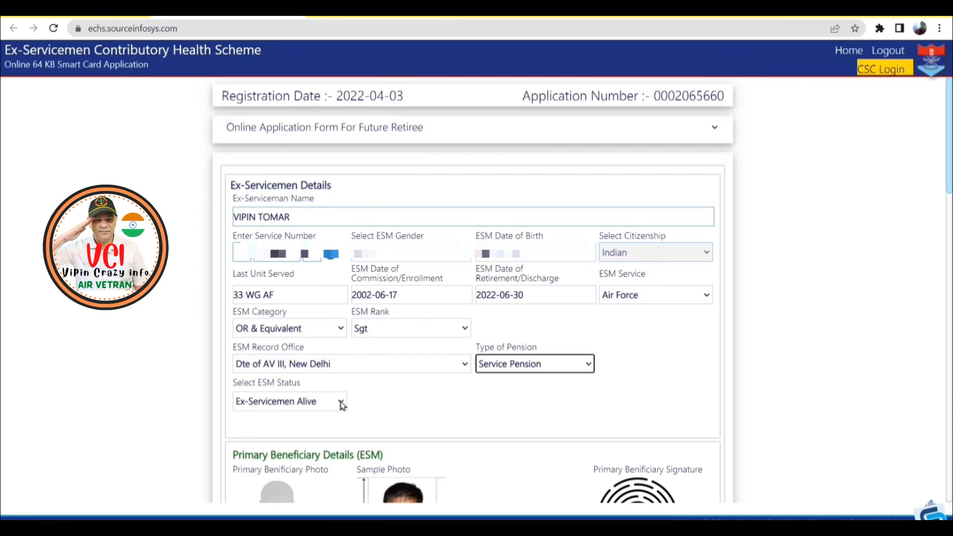
Upload the primary beneficiary's photo and the signature image from the ECHS folder
{"action": "scroll", "coordinate": [249, 186], "scroll_direction": "down", "scroll_amount": 7}
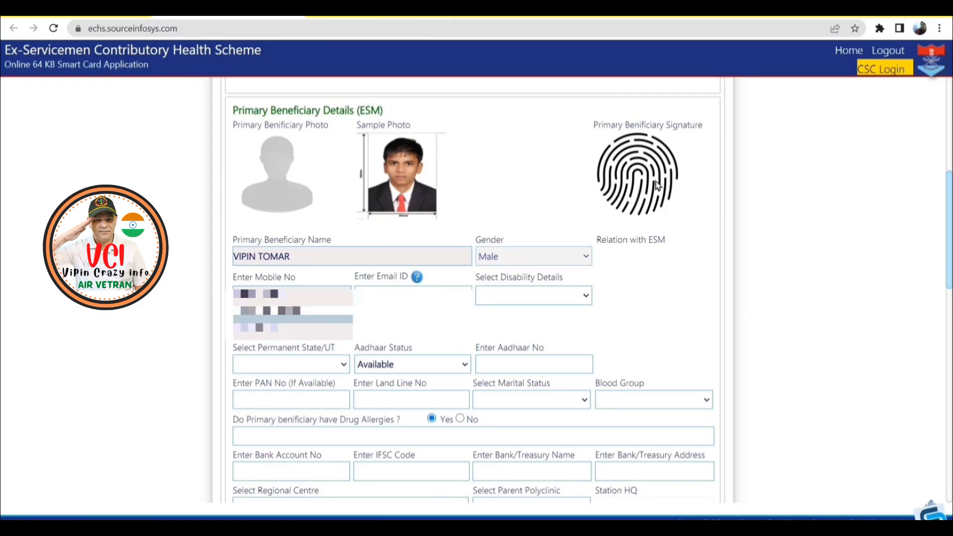
{"action": "left_click", "coordinate": [274, 161]}
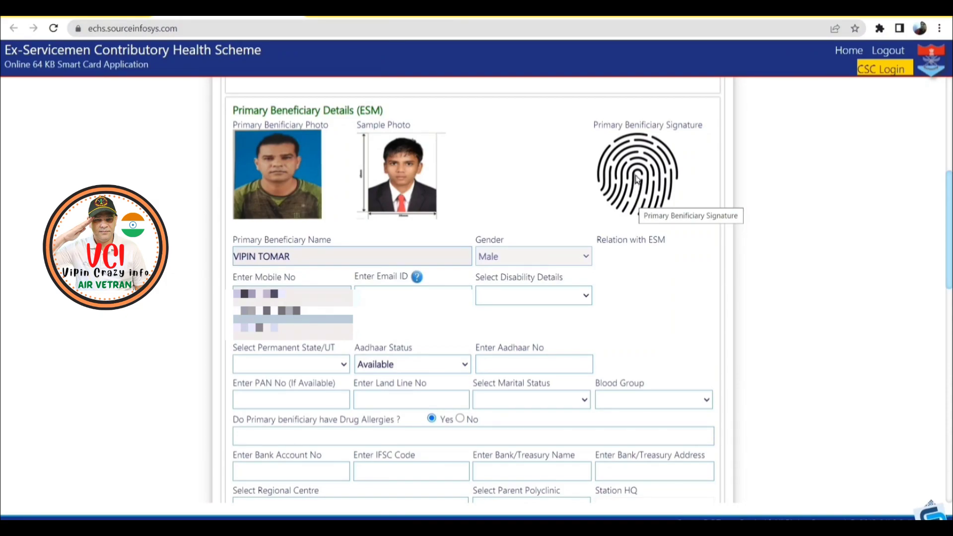
{"action": "left_click", "coordinate": [636, 179]}
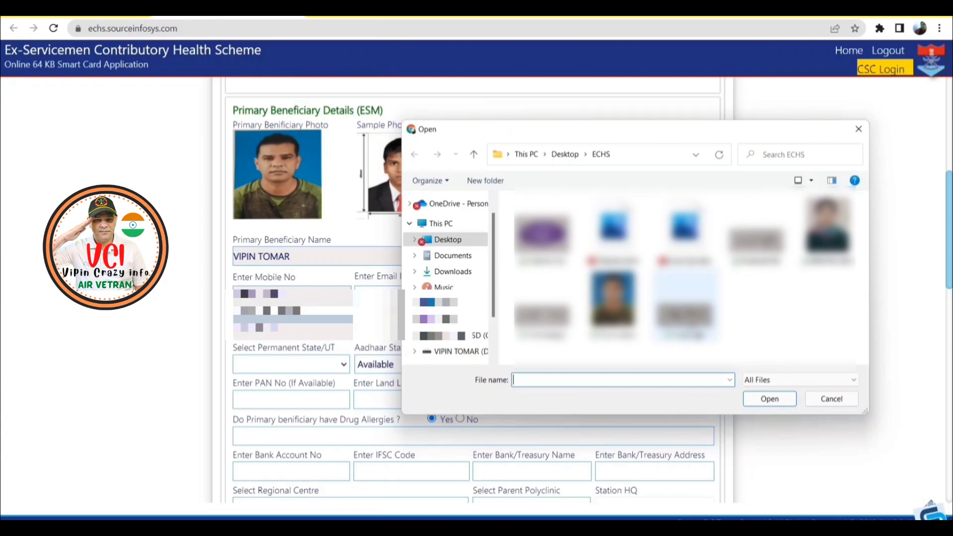
{"action": "left_click", "coordinate": [685, 305]}
{"action": "left_click", "coordinate": [777, 398]}
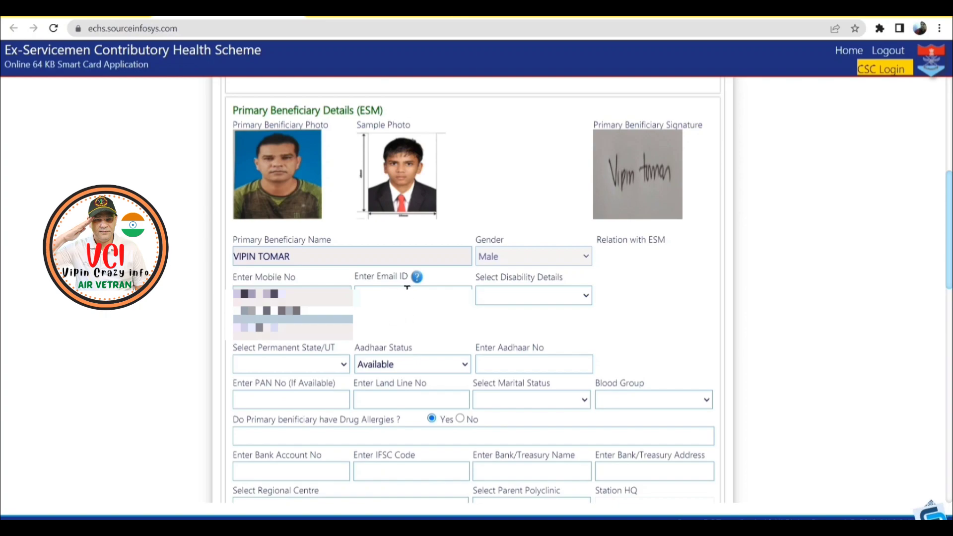
{"action": "mouse_move", "coordinate": [407, 286]}
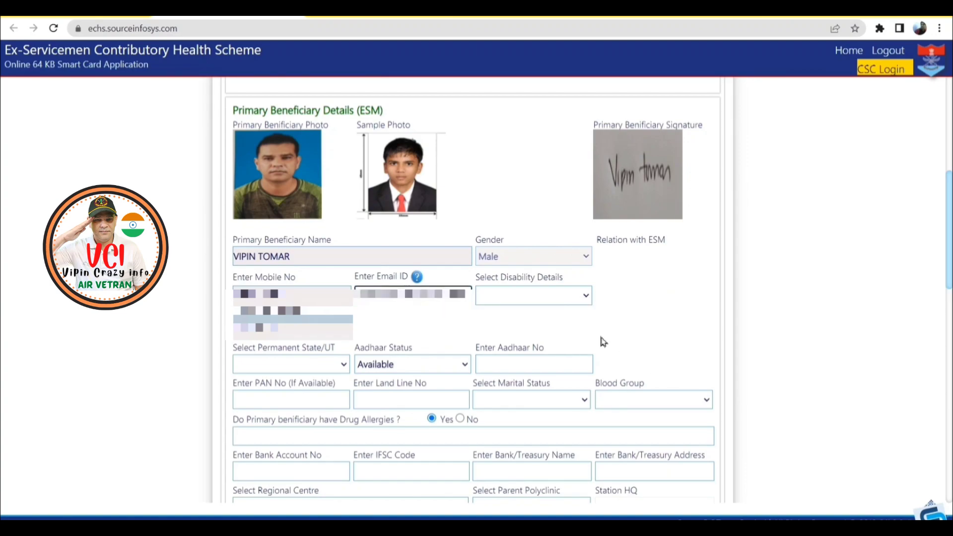
Set disability to Not Applicable, permanent state to Delhi, and enter the Aadhaar and PAN numbers
{"action": "left_click", "coordinate": [585, 298]}
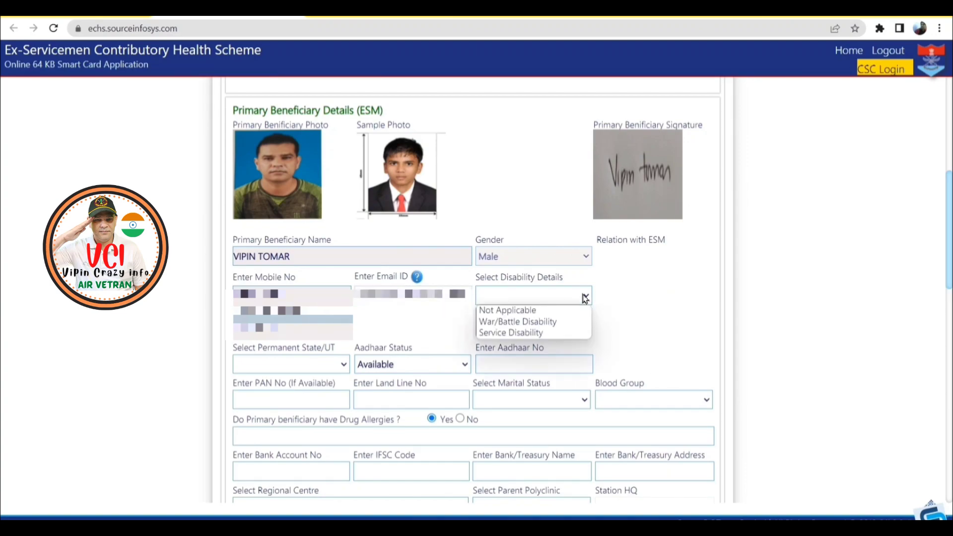
{"action": "left_click", "coordinate": [535, 314]}
{"action": "left_click", "coordinate": [343, 364]}
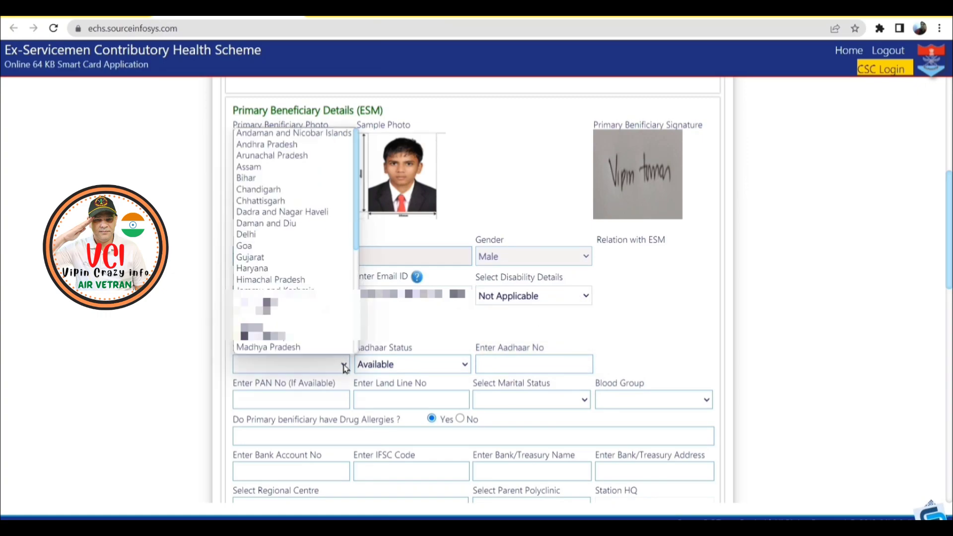
{"action": "scroll", "coordinate": [334, 344], "scroll_direction": "down", "scroll_amount": 1}
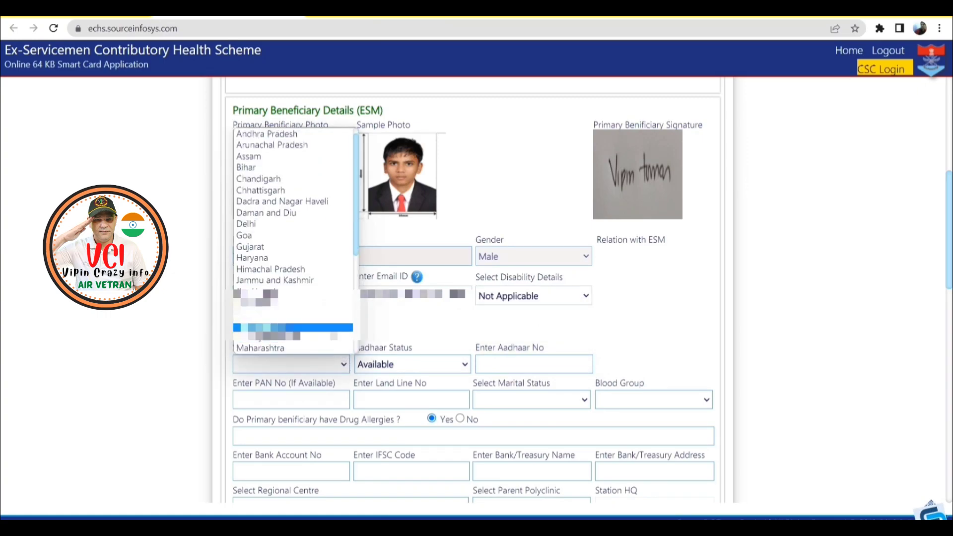
{"action": "left_click", "coordinate": [246, 223]}
{"action": "left_click", "coordinate": [534, 364]}
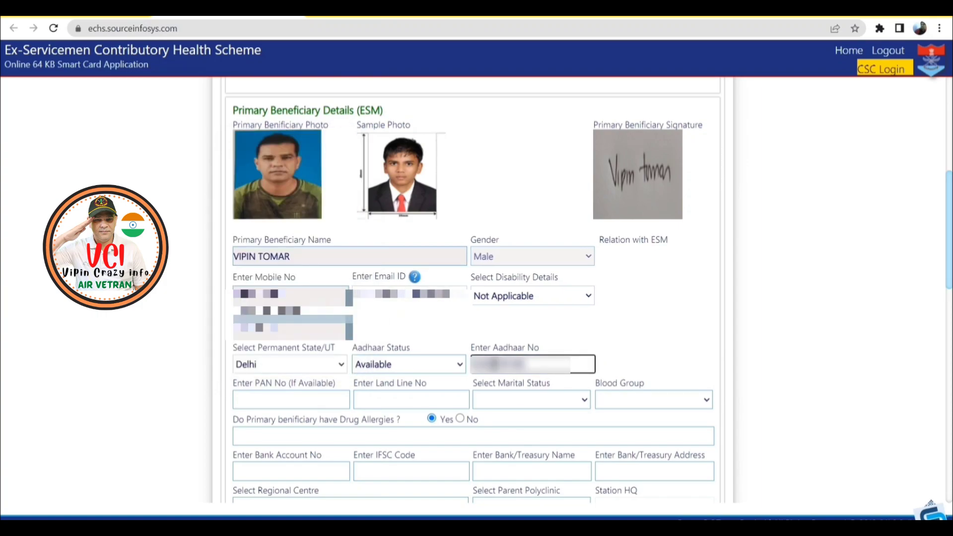
{"action": "key", "text": "Tab"}
{"action": "type", "text": "1234A"}
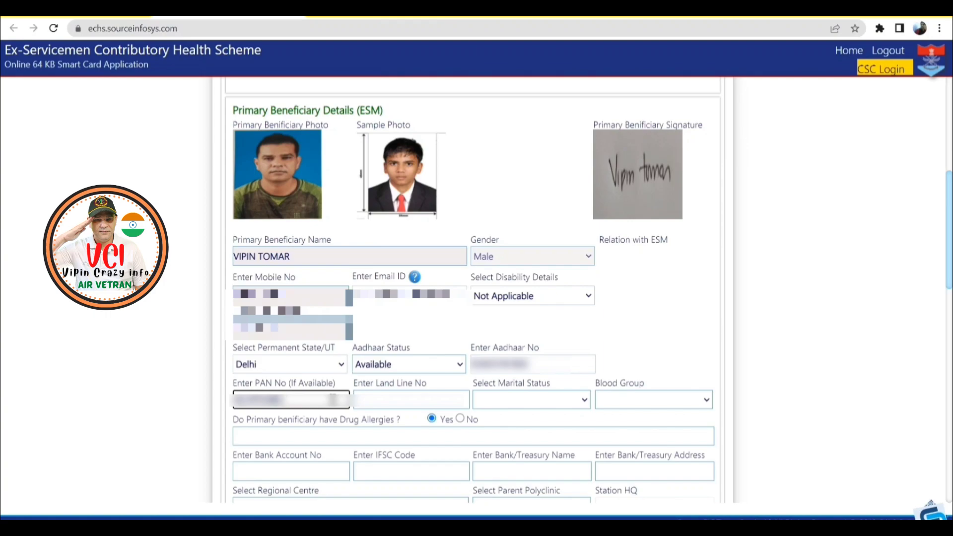
{"action": "type", "text": "B"}
Set marital status Married, blood group A+ve, and drug allergies to No
{"action": "left_click", "coordinate": [529, 399]}
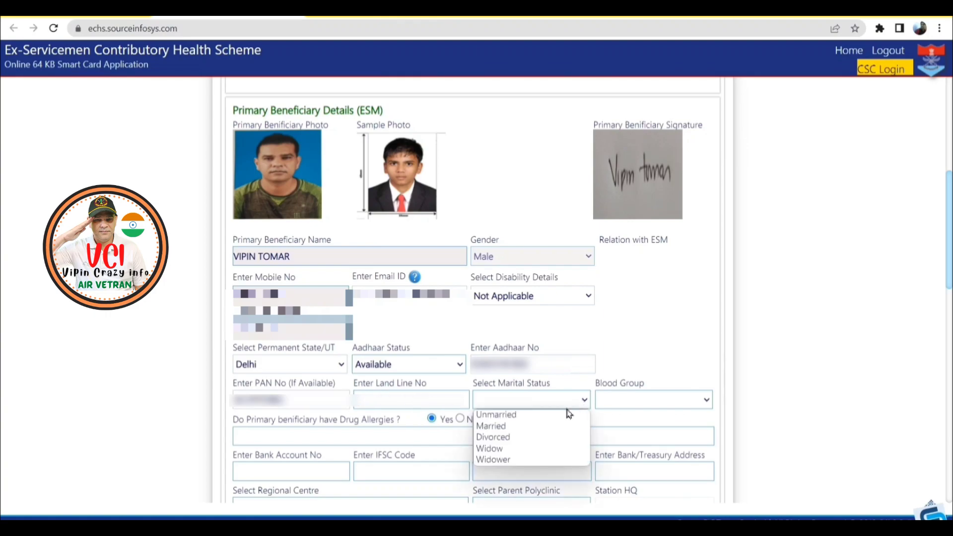
{"action": "left_click", "coordinate": [534, 427]}
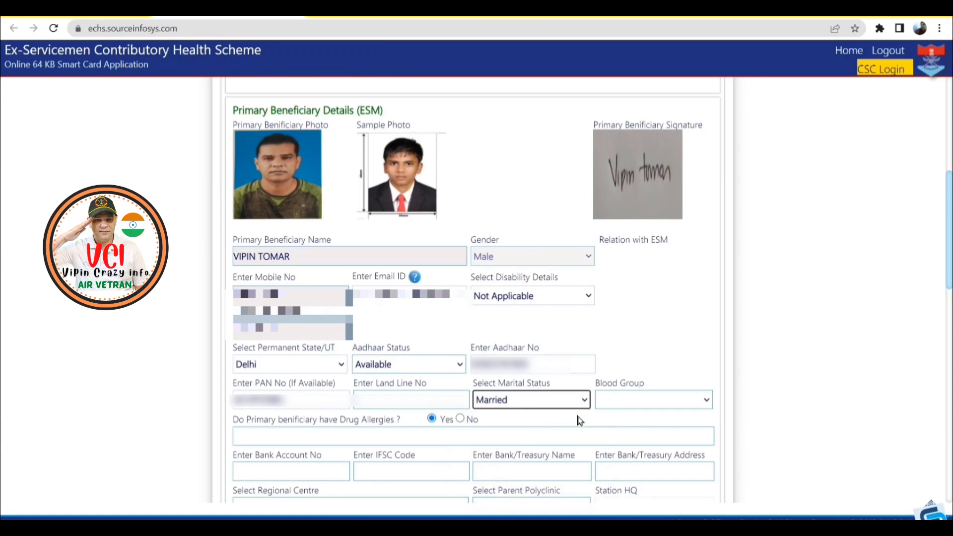
{"action": "left_click", "coordinate": [700, 400]}
{"action": "left_click", "coordinate": [652, 451]}
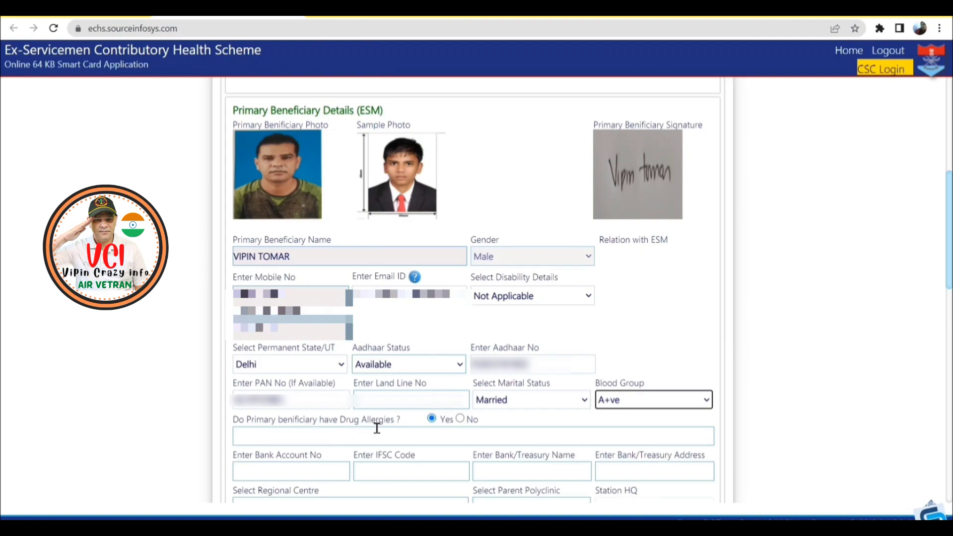
{"action": "left_click", "coordinate": [460, 419]}
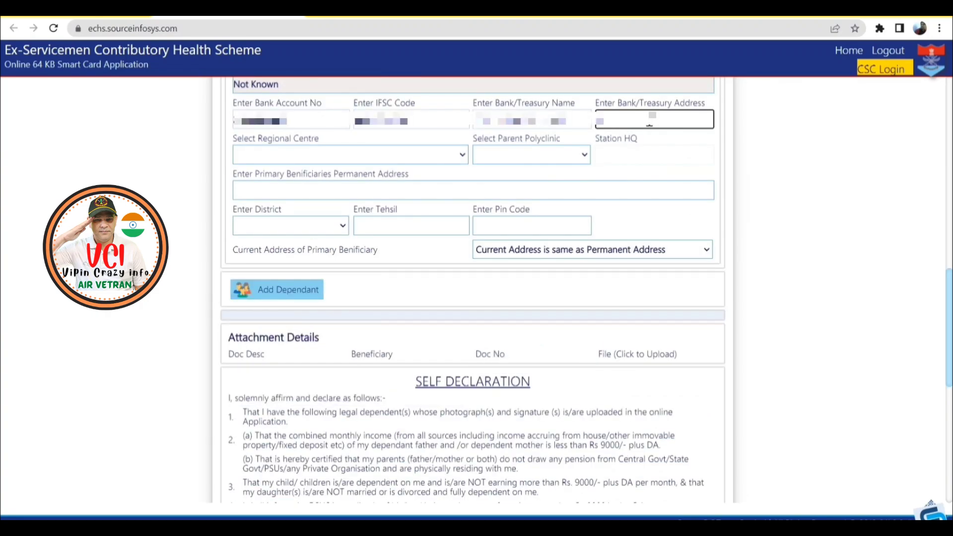
Enter the bank's address and choose Delhi-II regional centre with Ghaziabad (Hindon) polyclinic
{"action": "type", "text": "ka"}
{"action": "type", "text": "lyan n"}
{"action": "type", "text": "ATION"}
{"action": "type", "text": " JAMNAG"}
{"action": "type", "text": "AR"}
{"action": "left_click", "coordinate": [462, 156]}
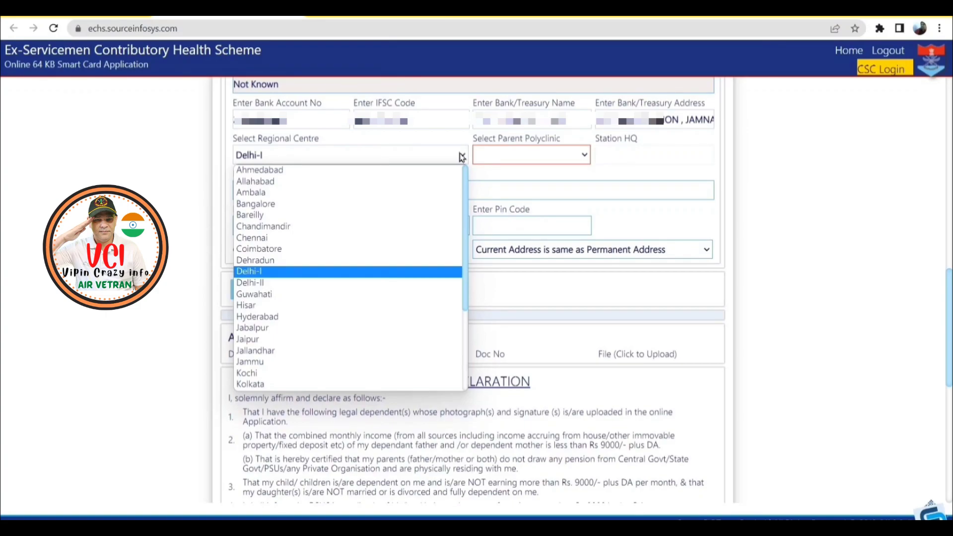
{"action": "left_click", "coordinate": [342, 283]}
{"action": "left_click", "coordinate": [584, 156]}
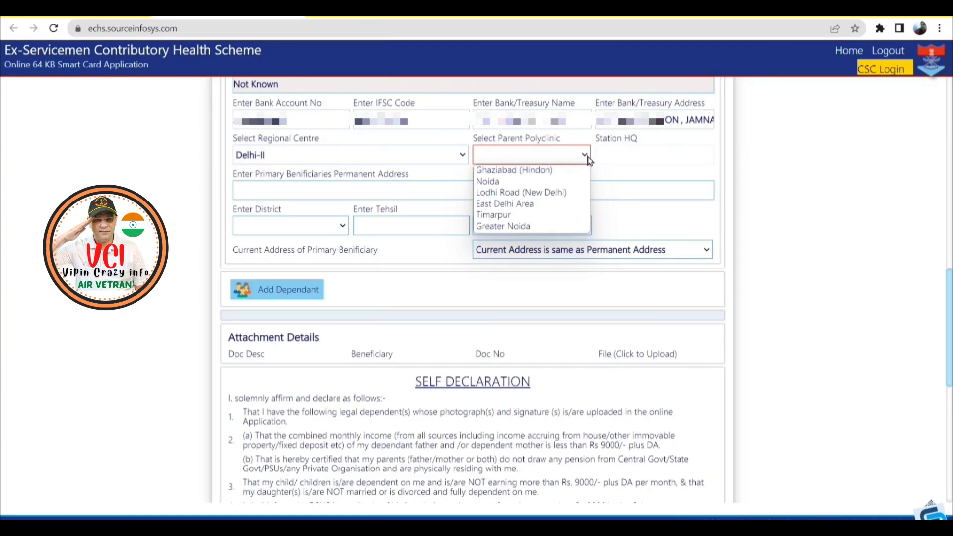
{"action": "left_click", "coordinate": [532, 215]}
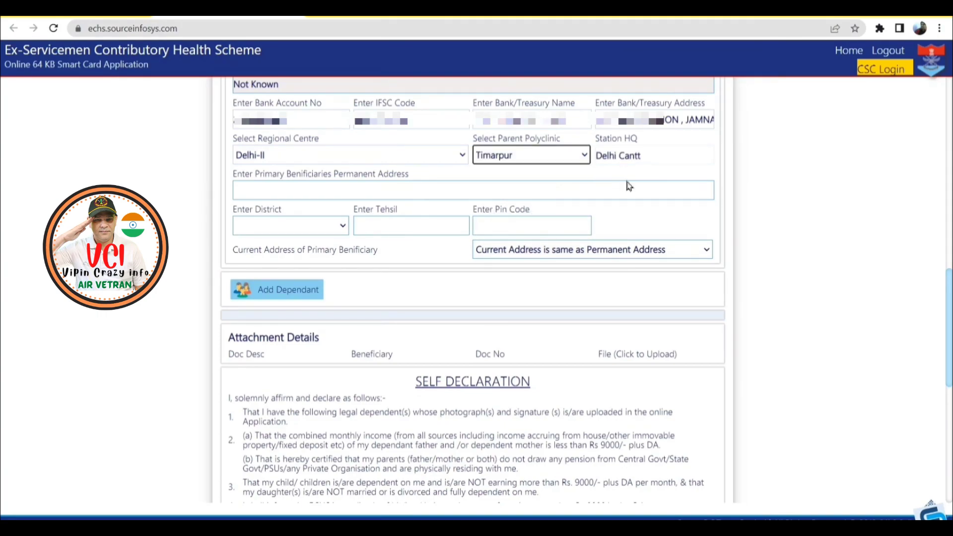
{"action": "left_click", "coordinate": [585, 155]}
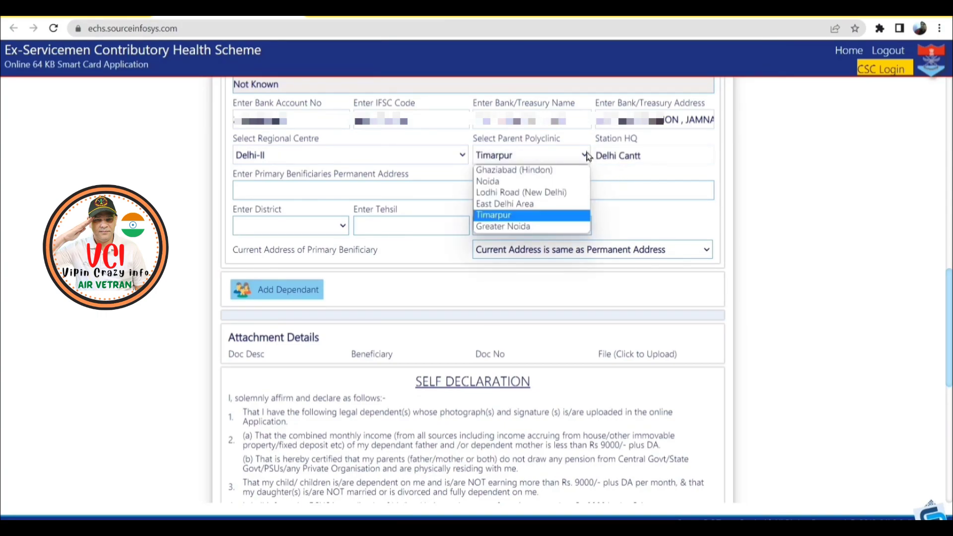
{"action": "left_click", "coordinate": [561, 171]}
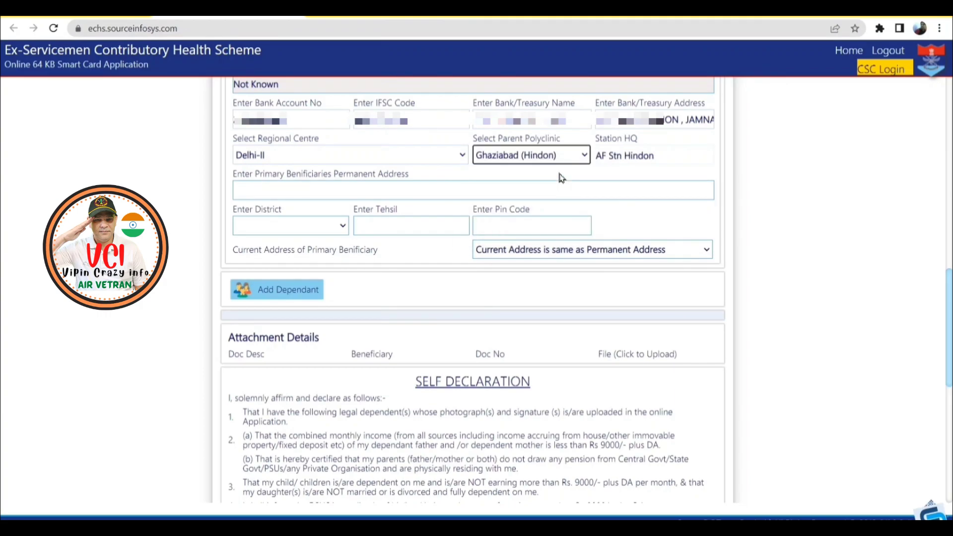
Fill the permanent address and pin, set district North East Delhi, current address same as permanent
{"action": "left_click", "coordinate": [562, 190]}
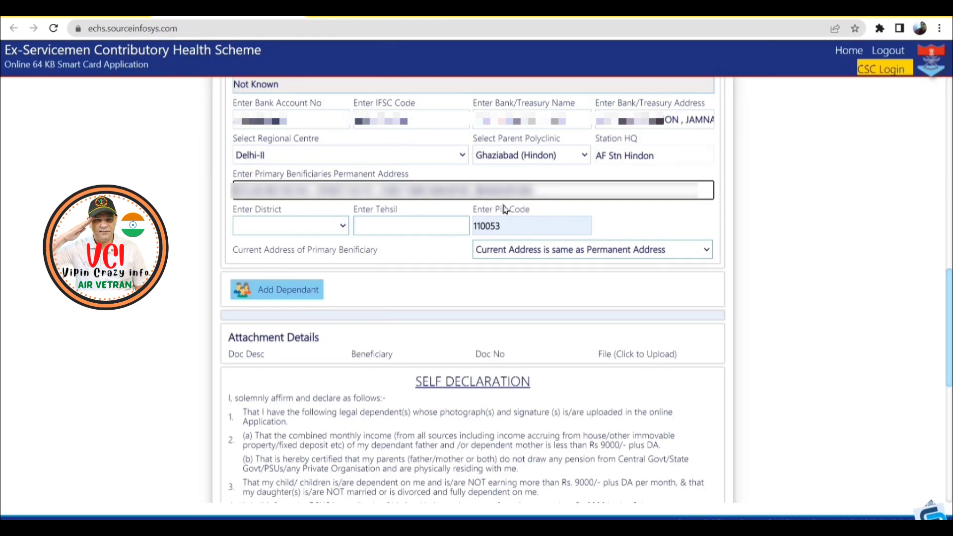
{"action": "left_click", "coordinate": [340, 228]}
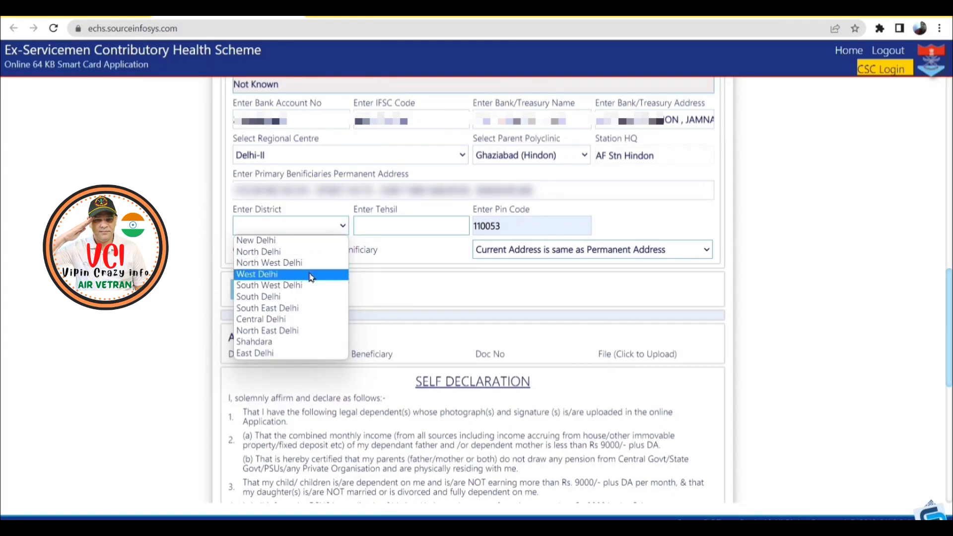
{"action": "left_click", "coordinate": [305, 332]}
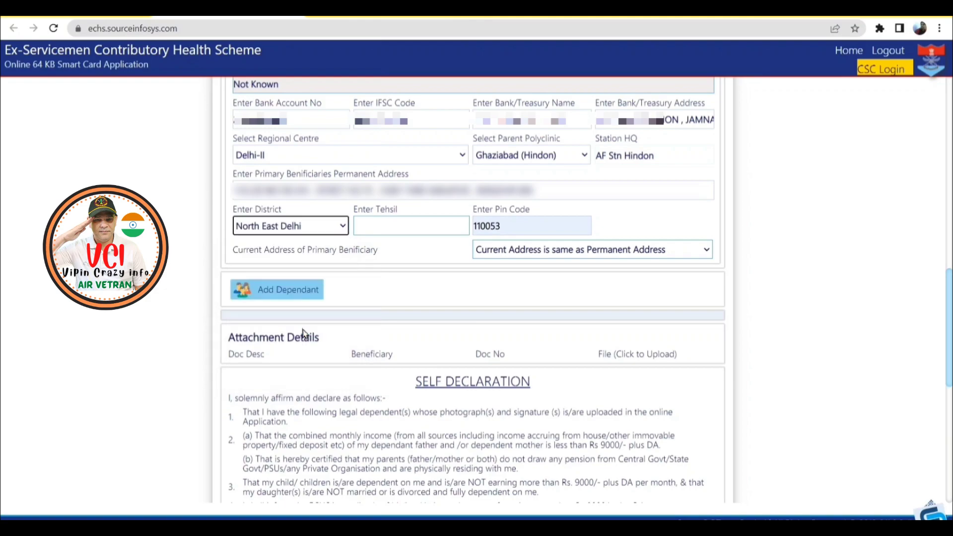
{"action": "left_click", "coordinate": [417, 229]}
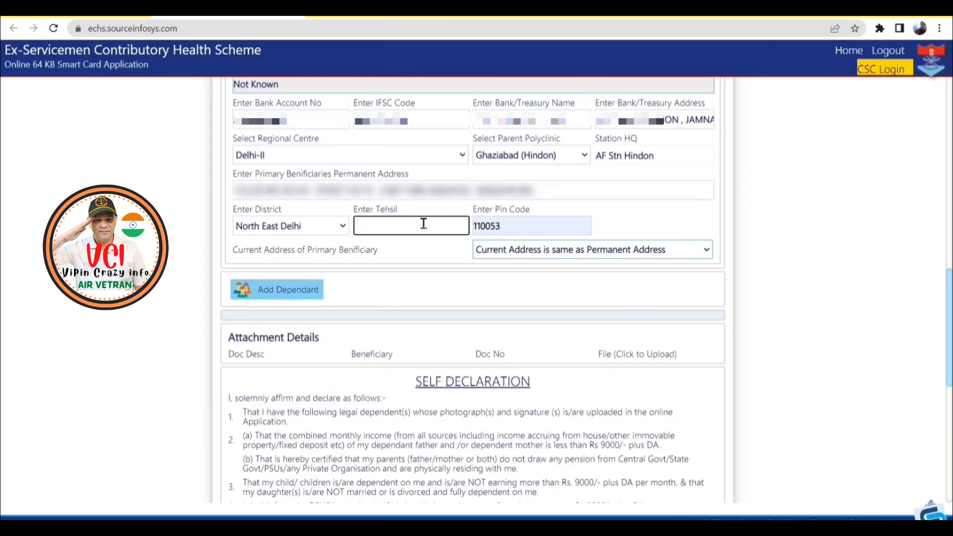
{"action": "left_click", "coordinate": [416, 250]}
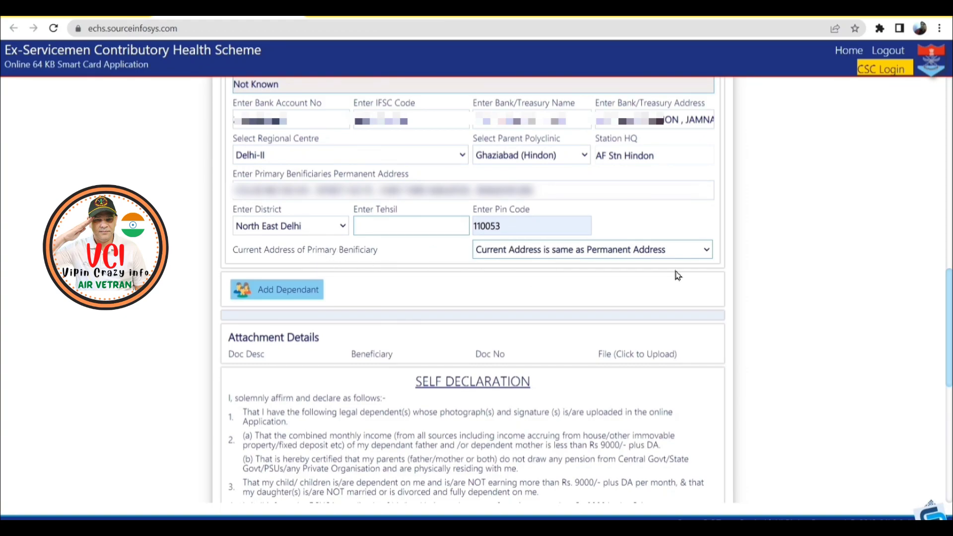
{"action": "left_click", "coordinate": [709, 253]}
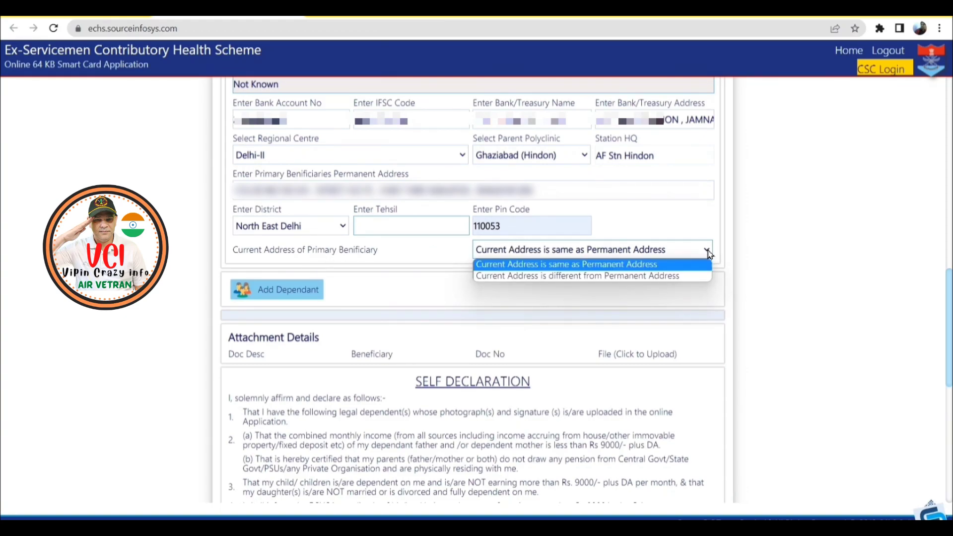
{"action": "left_click", "coordinate": [671, 266]}
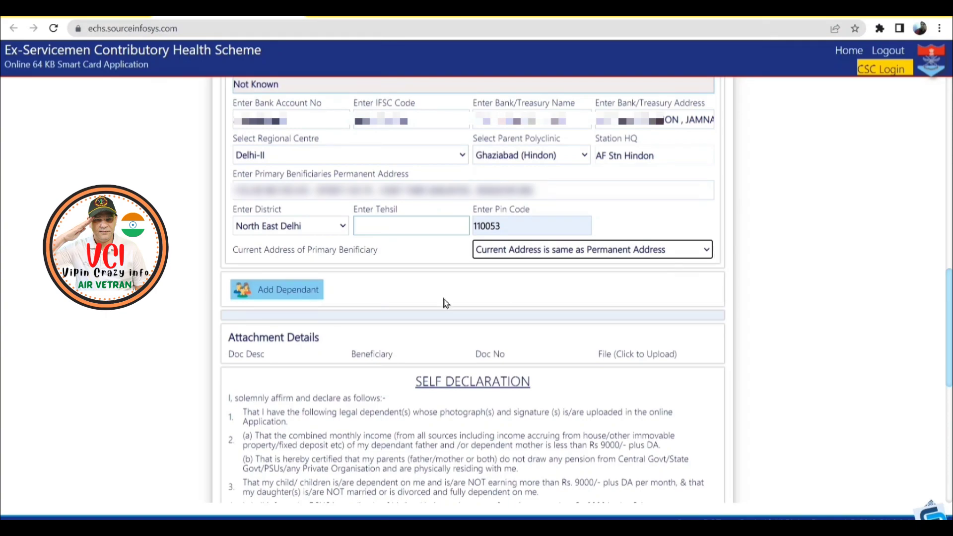
{"action": "scroll", "coordinate": [464, 302], "scroll_direction": "up", "scroll_amount": 1}
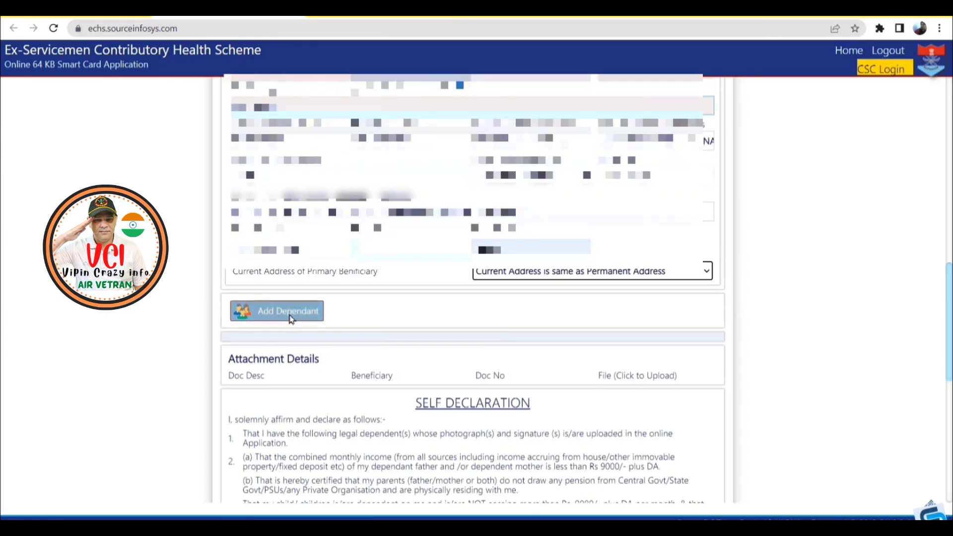
Add a dependant, upload their photo and signature files, and type the dependant's name
{"action": "left_click", "coordinate": [290, 316]}
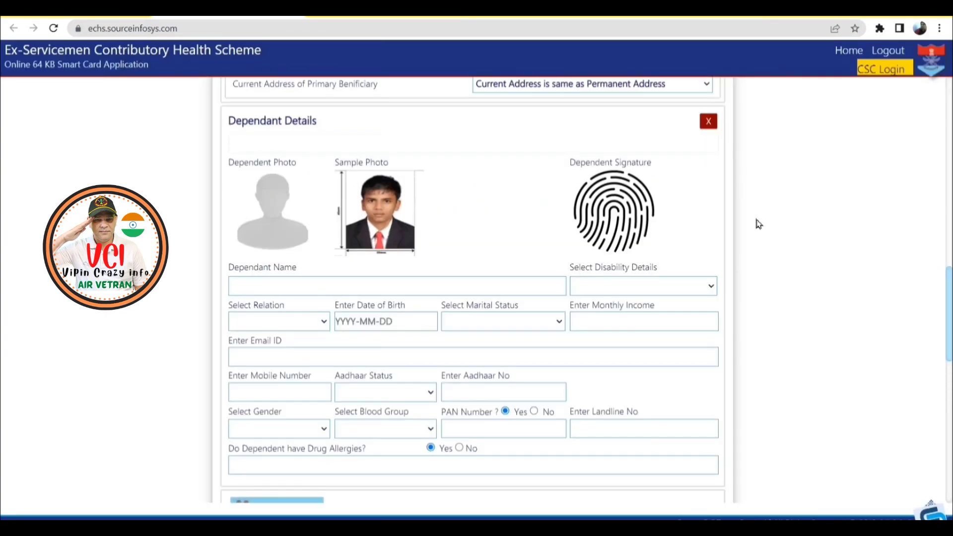
{"action": "left_click", "coordinate": [265, 224]}
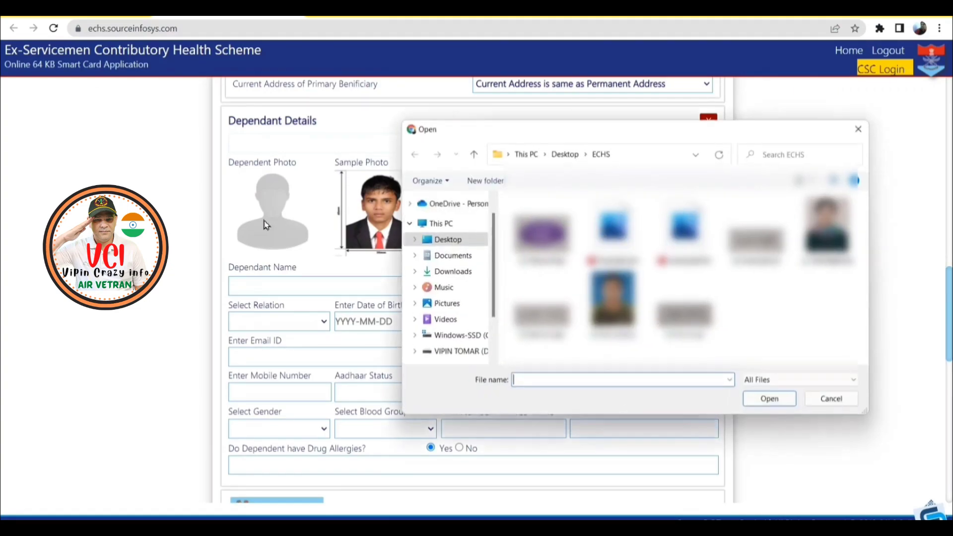
{"action": "left_click", "coordinate": [825, 226]}
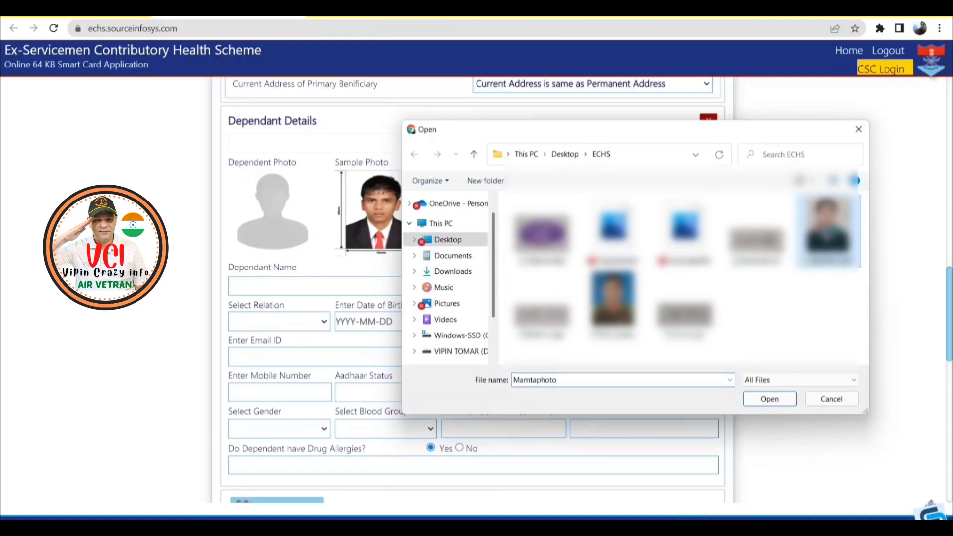
{"action": "left_click", "coordinate": [781, 406]}
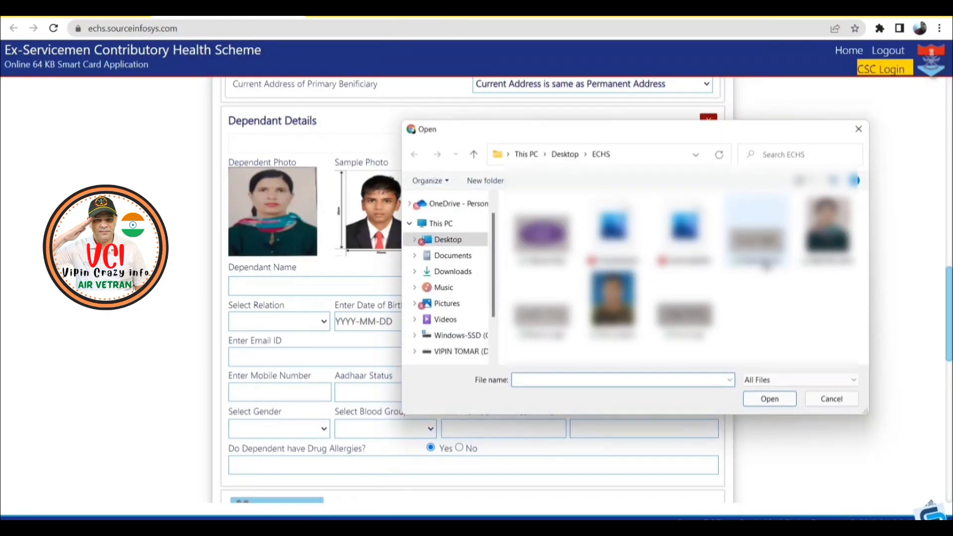
{"action": "left_click", "coordinate": [570, 329]}
{"action": "left_click", "coordinate": [772, 400]}
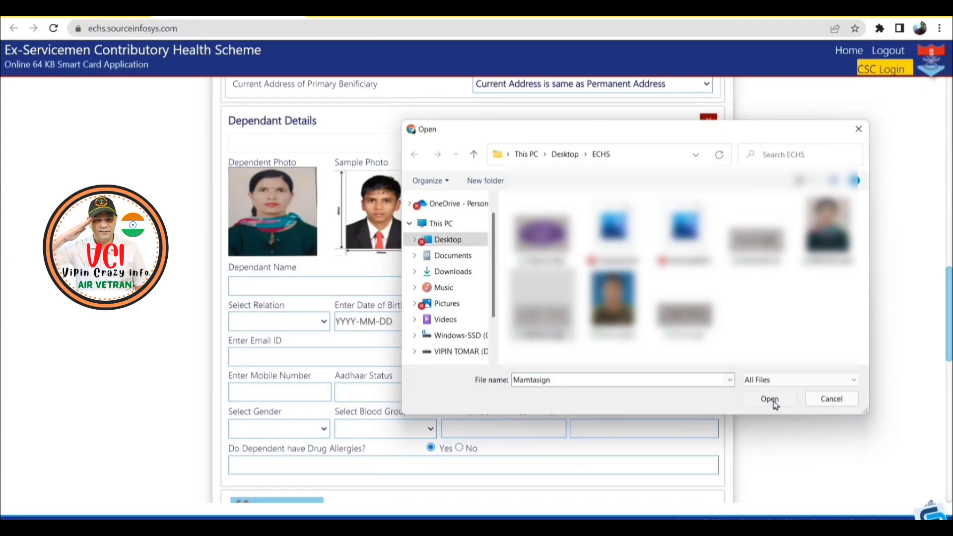
{"action": "left_click", "coordinate": [311, 287]}
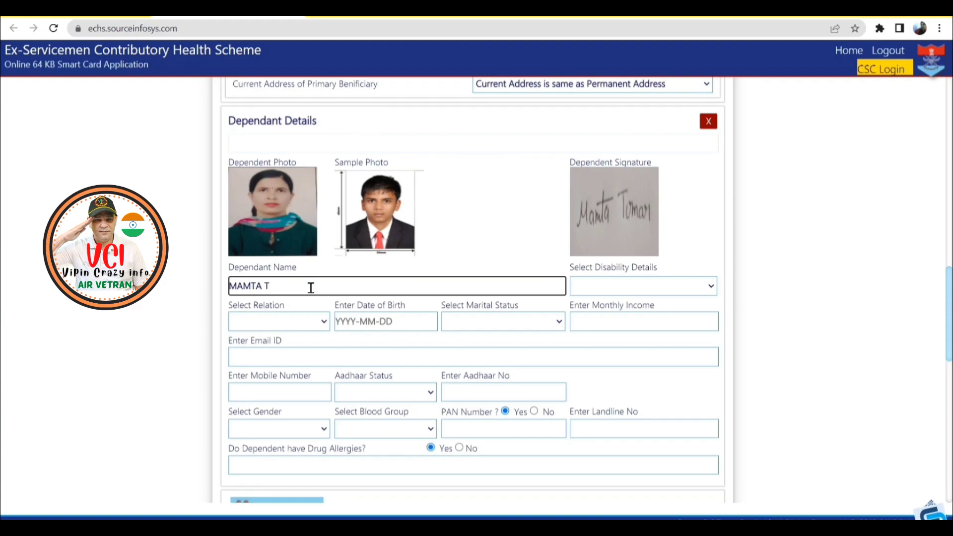
Set the dependant's disability to Not Applicable, relation to Spouse, and pick the birth date
{"action": "left_click", "coordinate": [665, 285]}
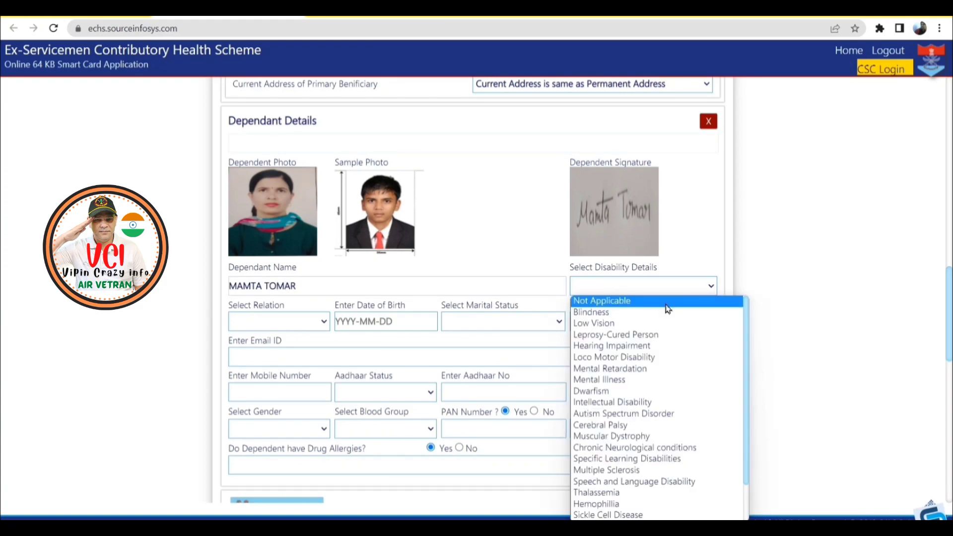
{"action": "left_click", "coordinate": [666, 304]}
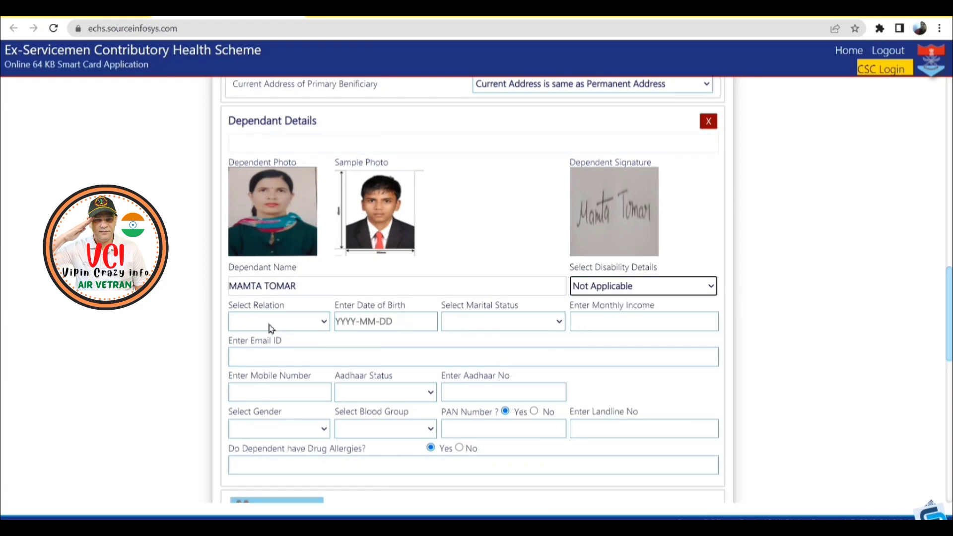
{"action": "left_click", "coordinate": [316, 323]}
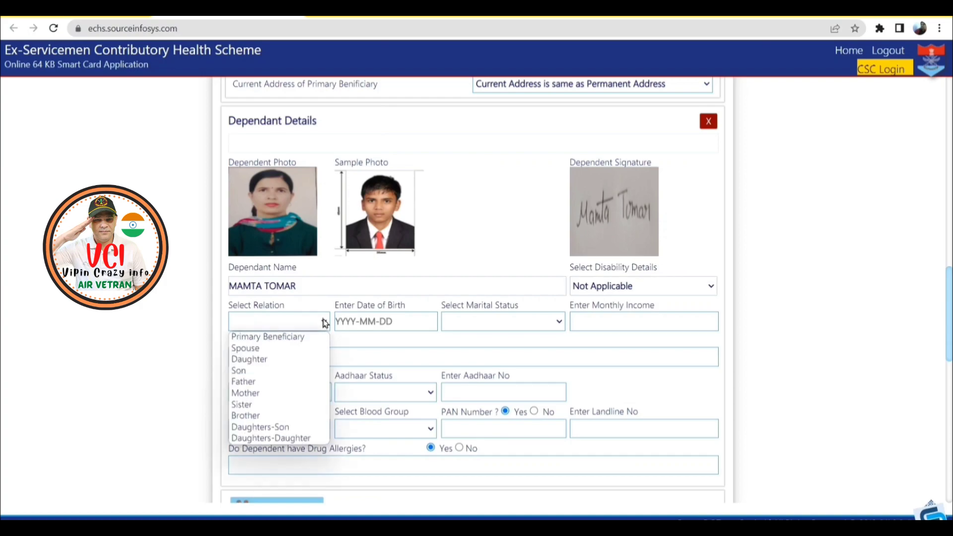
{"action": "left_click", "coordinate": [307, 349]}
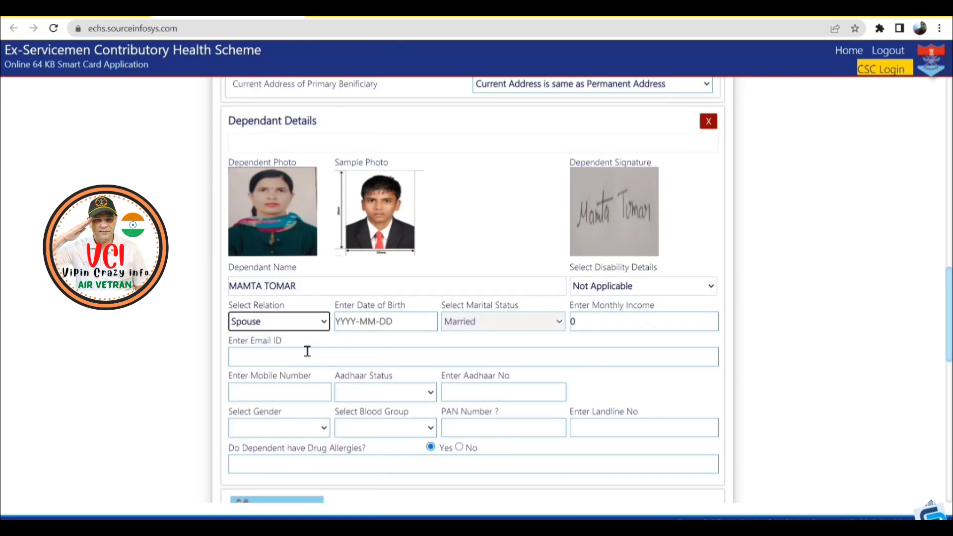
{"action": "left_click", "coordinate": [424, 322]}
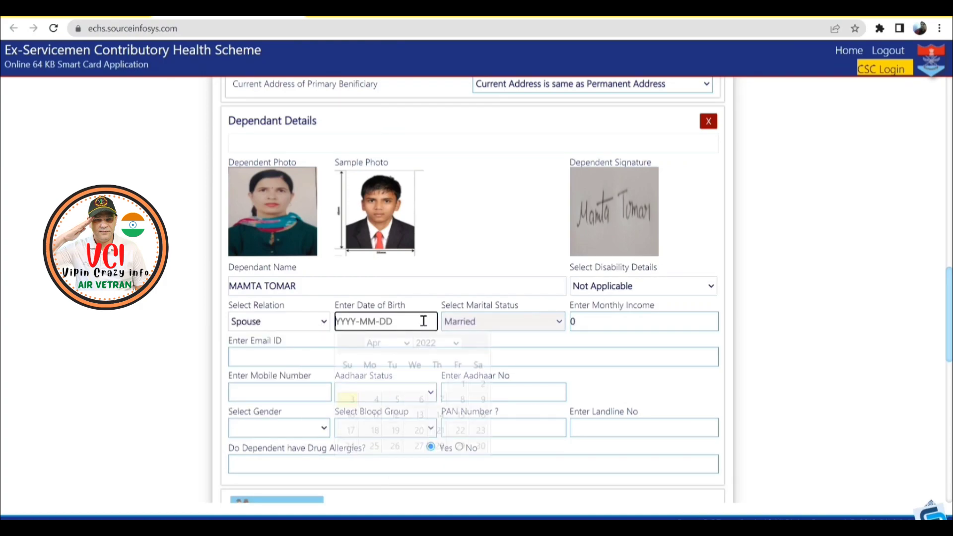
{"action": "left_click", "coordinate": [456, 344]}
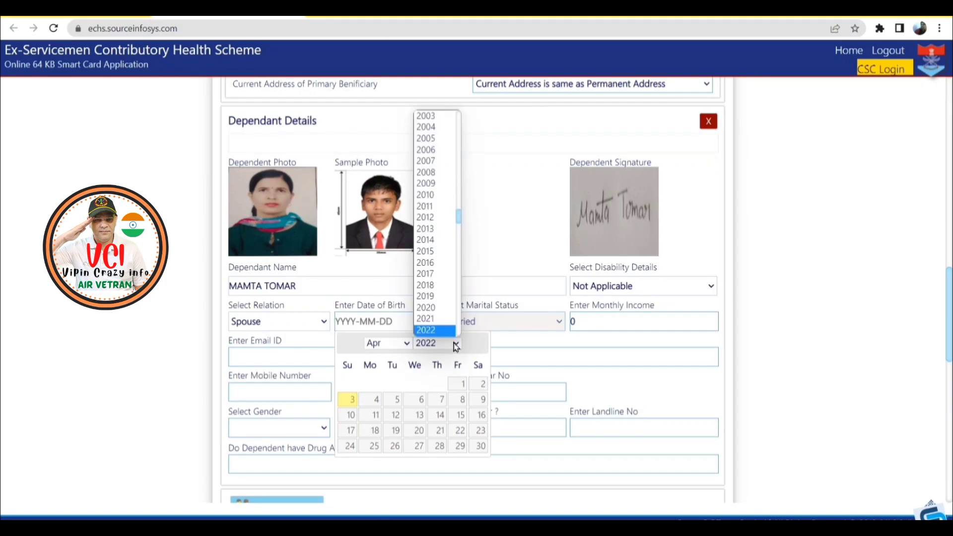
{"action": "scroll", "coordinate": [446, 223], "scroll_direction": "up", "scroll_amount": 5}
{"action": "left_click", "coordinate": [432, 204]}
{"action": "left_click", "coordinate": [426, 387]}
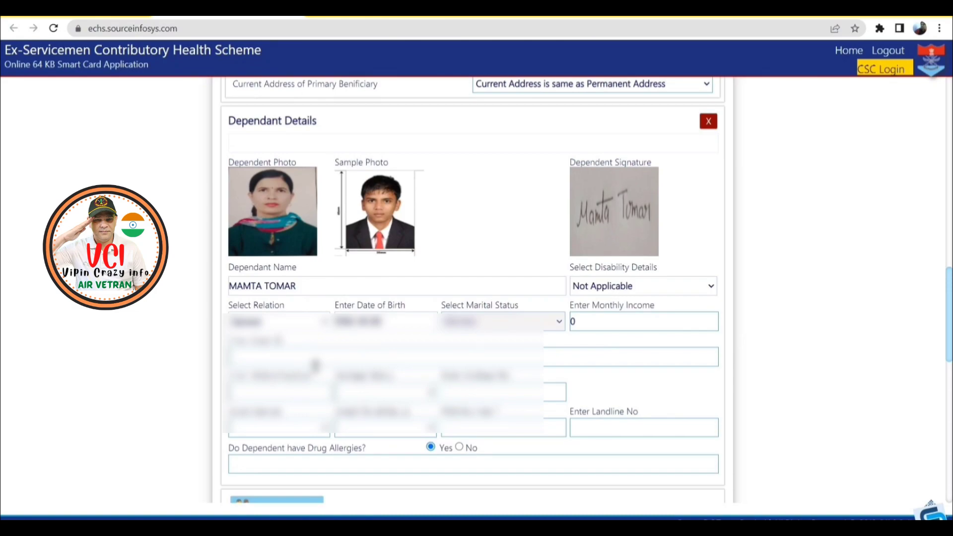
Fill in the dependant's e-mail and mobile, Aadhaar status and Aadhaar number
{"action": "left_click", "coordinate": [316, 366]}
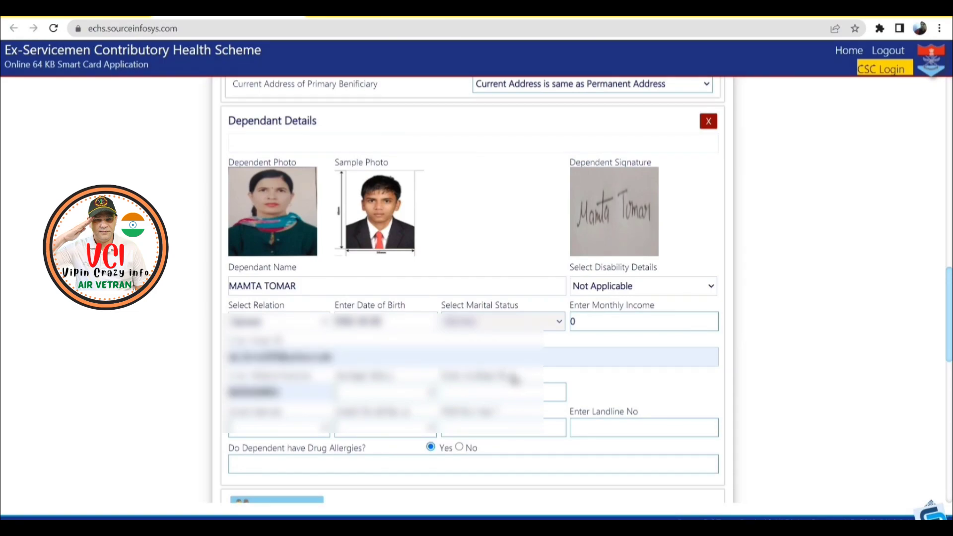
{"action": "left_click", "coordinate": [421, 394]}
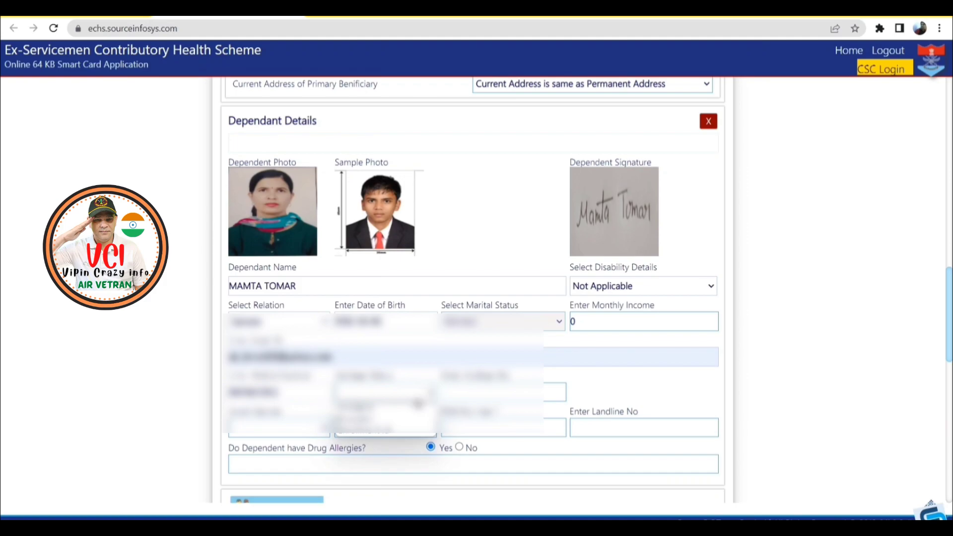
{"action": "left_click", "coordinate": [410, 408]}
{"action": "left_click", "coordinate": [475, 391]}
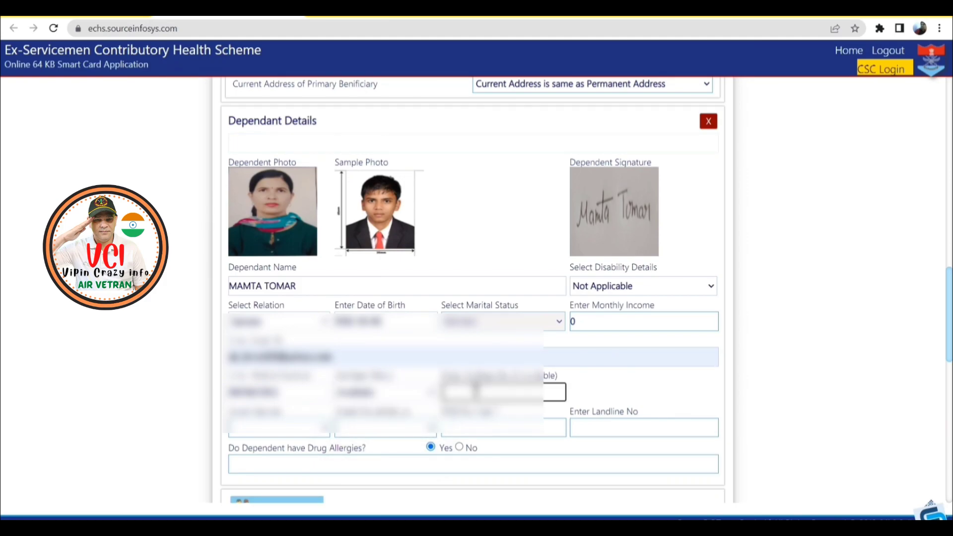
{"action": "type", "text": "98765432"}
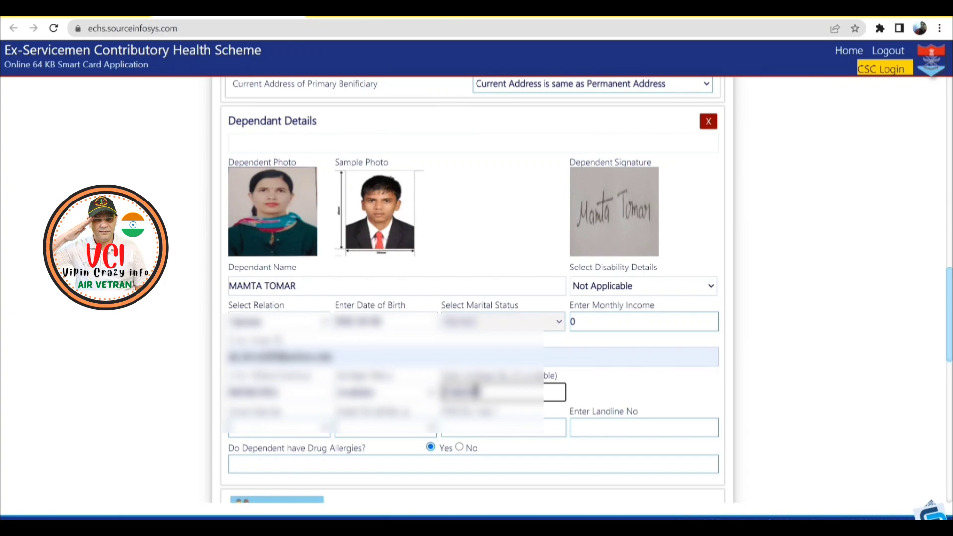
{"action": "type", "text": "10"}
Set gender Female, blood group AB+ve, enter the PAN, and mark drug allergies No
{"action": "left_click", "coordinate": [278, 428]}
{"action": "left_click", "coordinate": [289, 453]}
{"action": "left_click", "coordinate": [377, 428]}
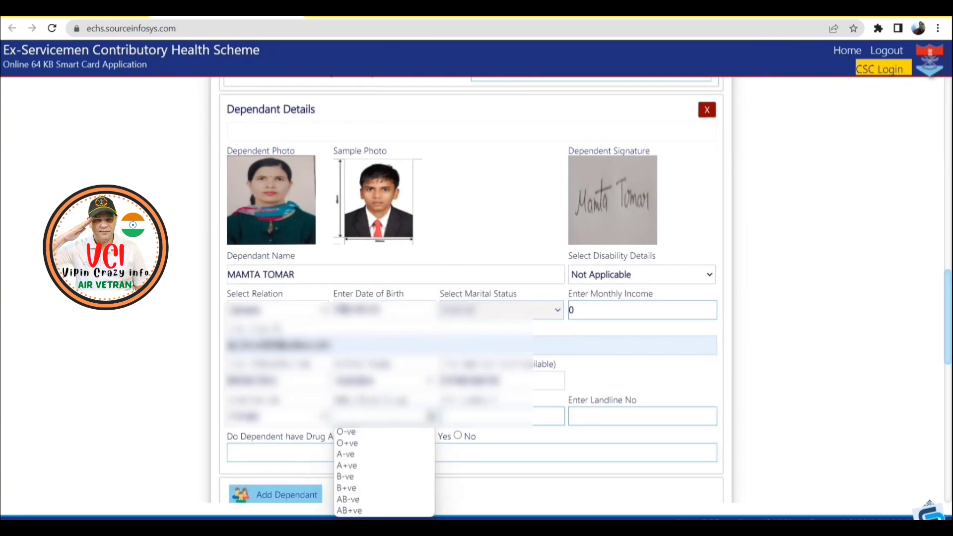
{"action": "left_click", "coordinate": [395, 511]}
{"action": "left_click", "coordinate": [456, 420]}
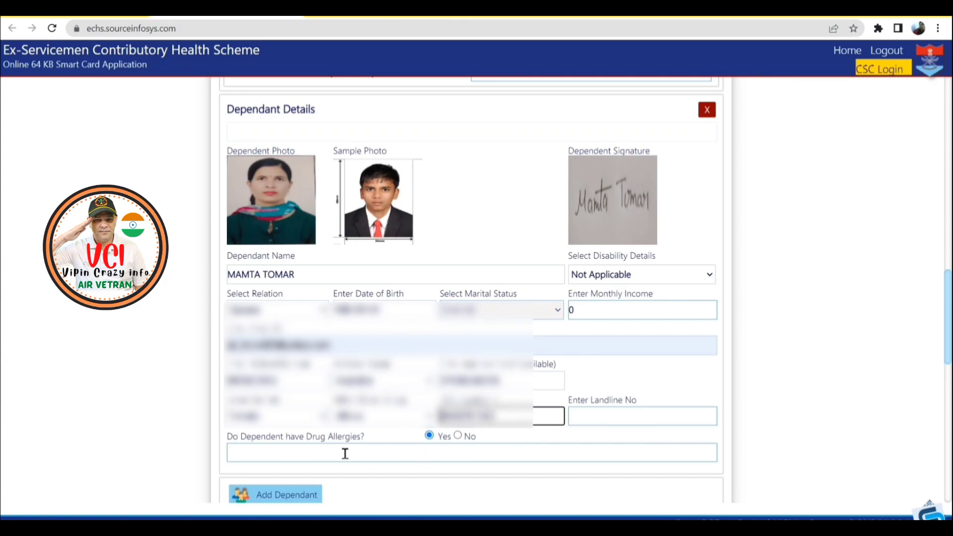
{"action": "left_click", "coordinate": [457, 435]}
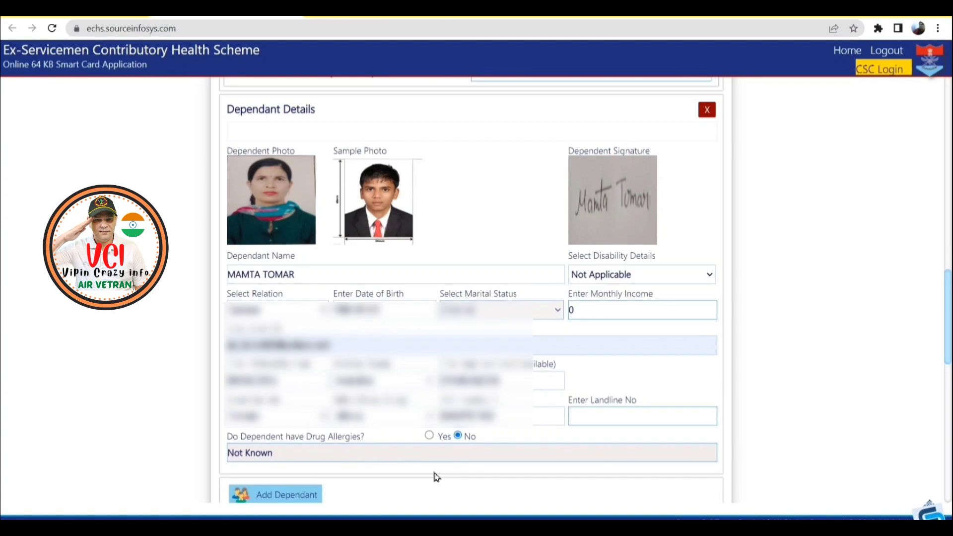
{"action": "scroll", "coordinate": [291, 483], "scroll_direction": "down", "scroll_amount": 1}
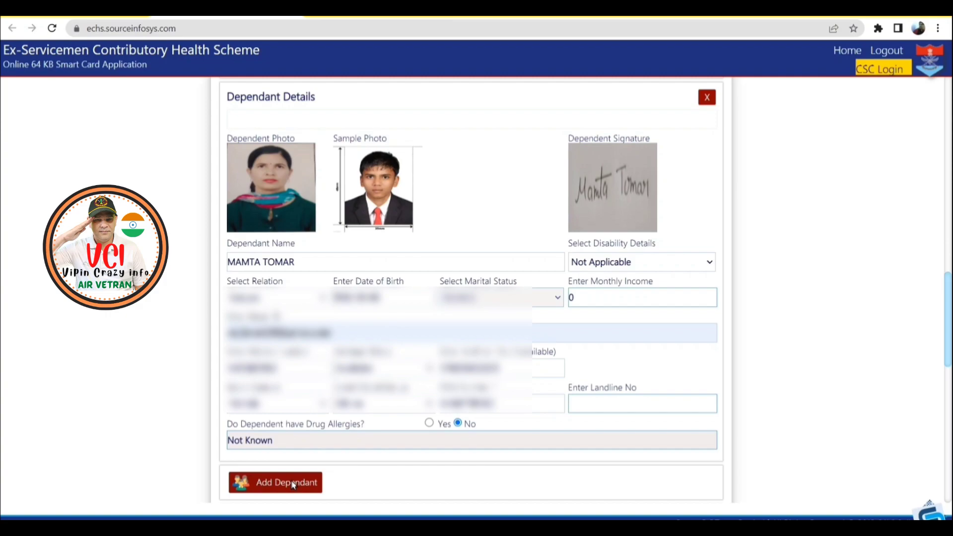
Add the completed spouse entry as a dependant and bring the Self Declaration section into view
{"action": "left_click", "coordinate": [293, 484]}
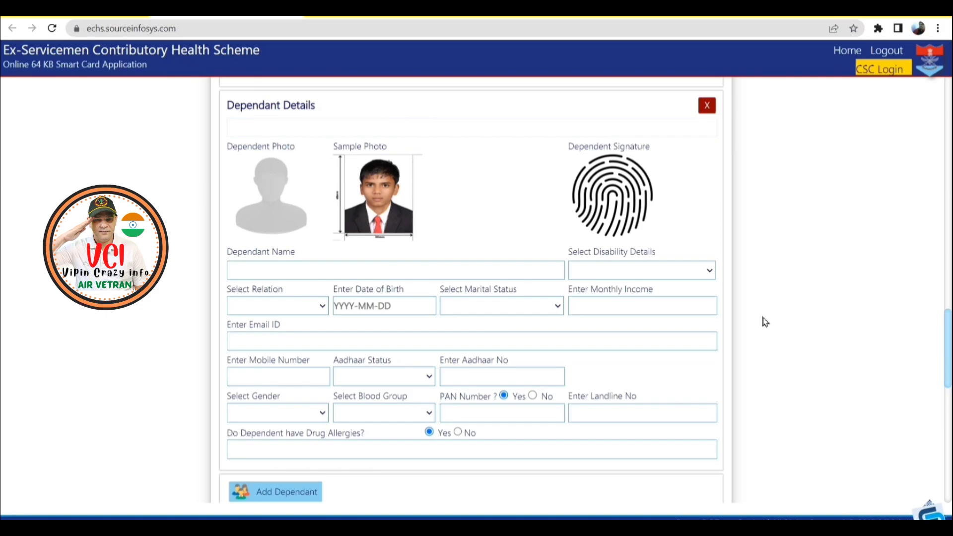
{"action": "scroll", "coordinate": [743, 338], "scroll_direction": "down", "scroll_amount": 10}
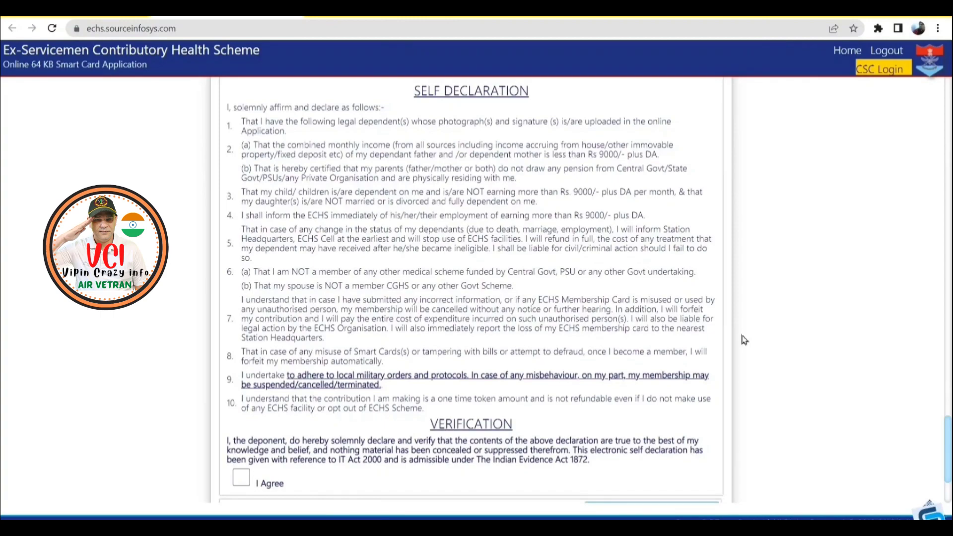
Accept the self declaration with I Agree and save the filled application
{"action": "left_click", "coordinate": [242, 481]}
{"action": "scroll", "coordinate": [947, 434], "scroll_direction": "down", "scroll_amount": 3}
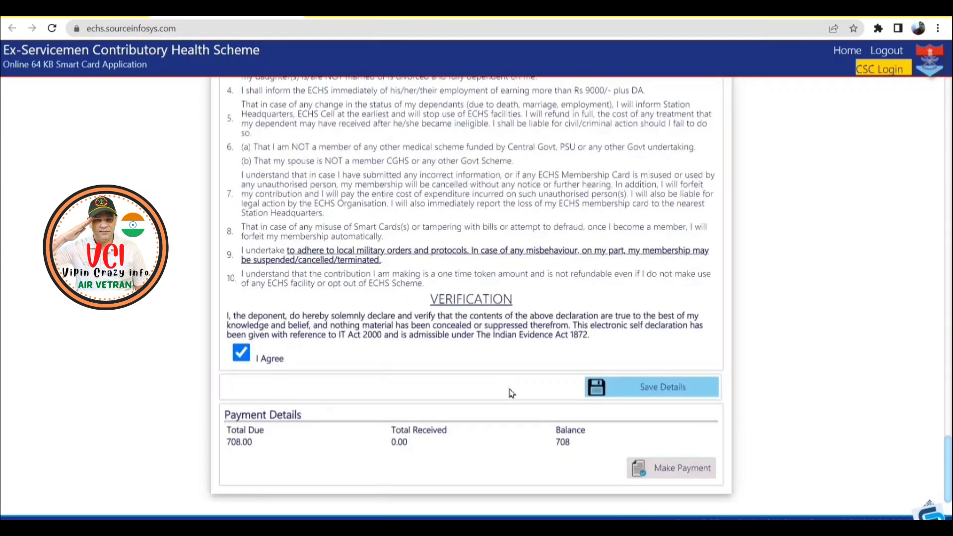
{"action": "left_click", "coordinate": [629, 391]}
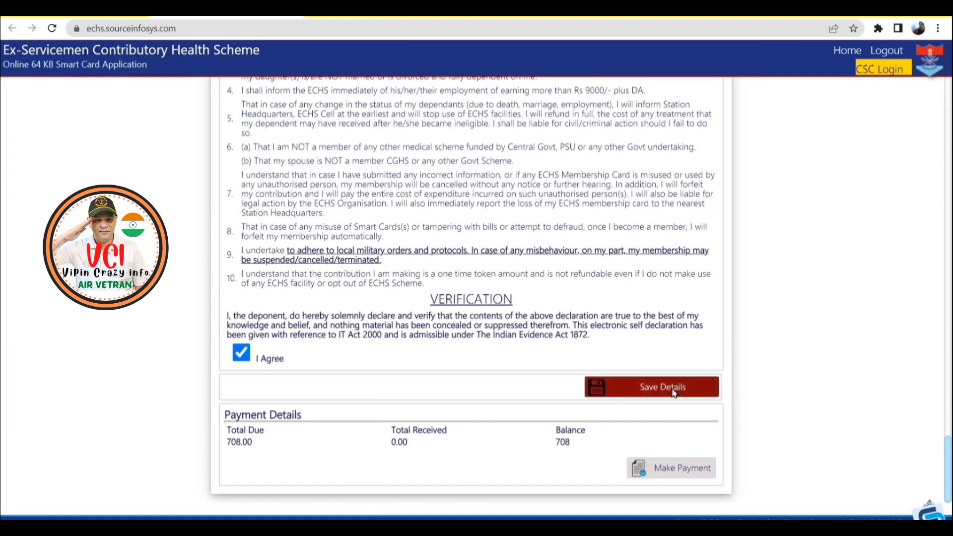
Confirm all dependants are added and accept the redirect to the SBI payment gateway
{"action": "left_click", "coordinate": [647, 383]}
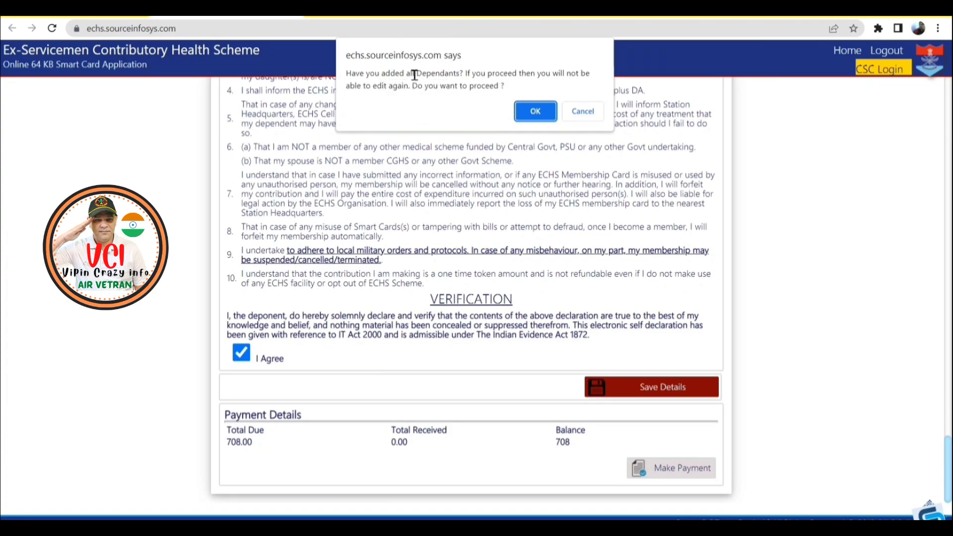
{"action": "left_click", "coordinate": [537, 113]}
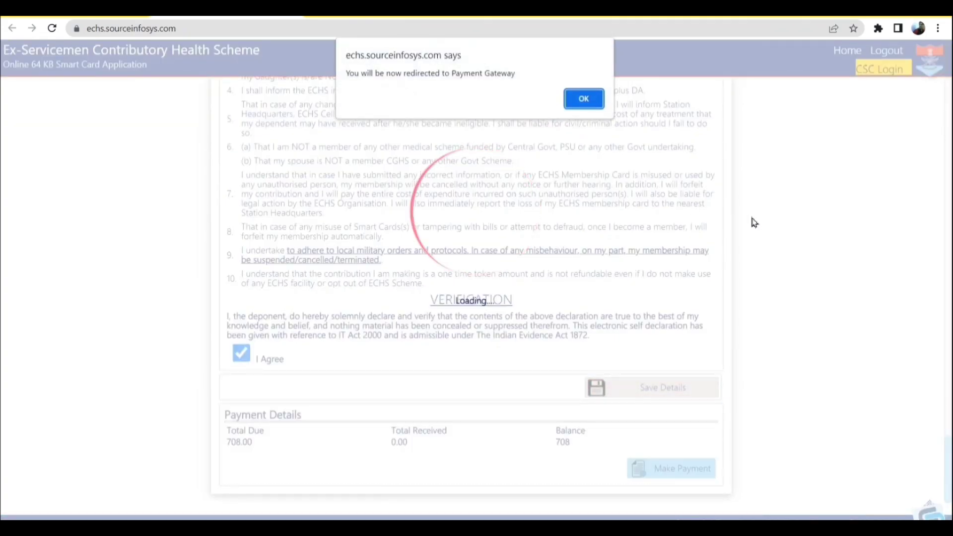
{"action": "left_click", "coordinate": [583, 98]}
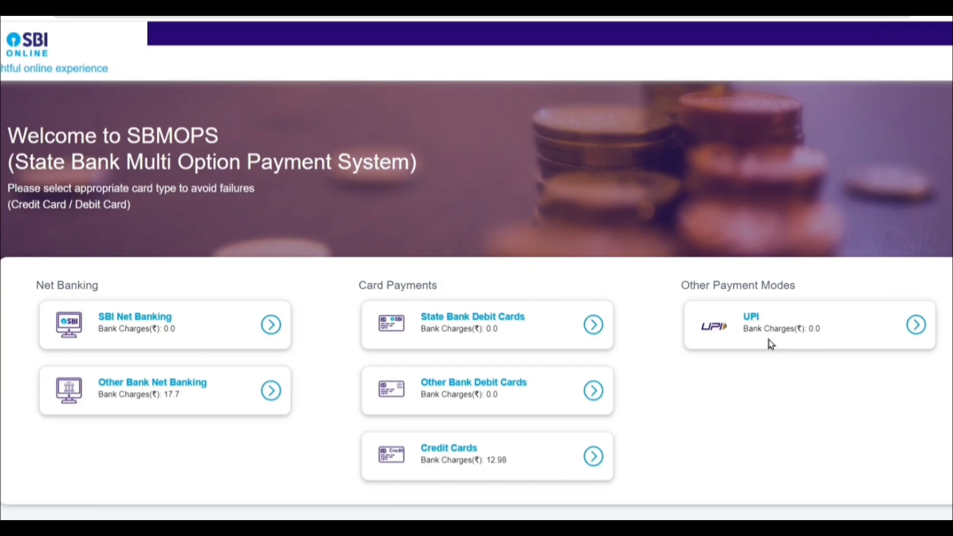
Choose Credit Cards, confirm the 708.00 payment and begin entering the card details
{"action": "left_click", "coordinate": [591, 459]}
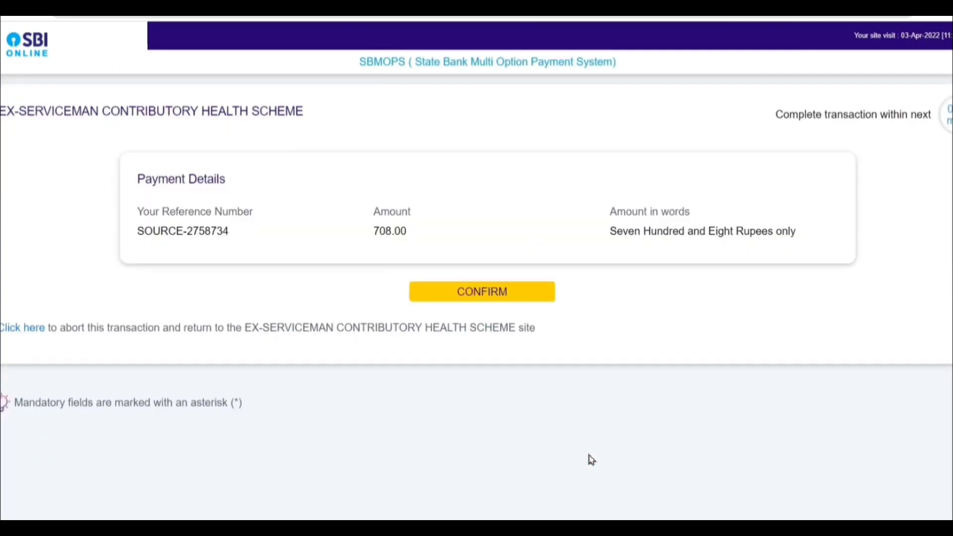
{"action": "left_click", "coordinate": [481, 297]}
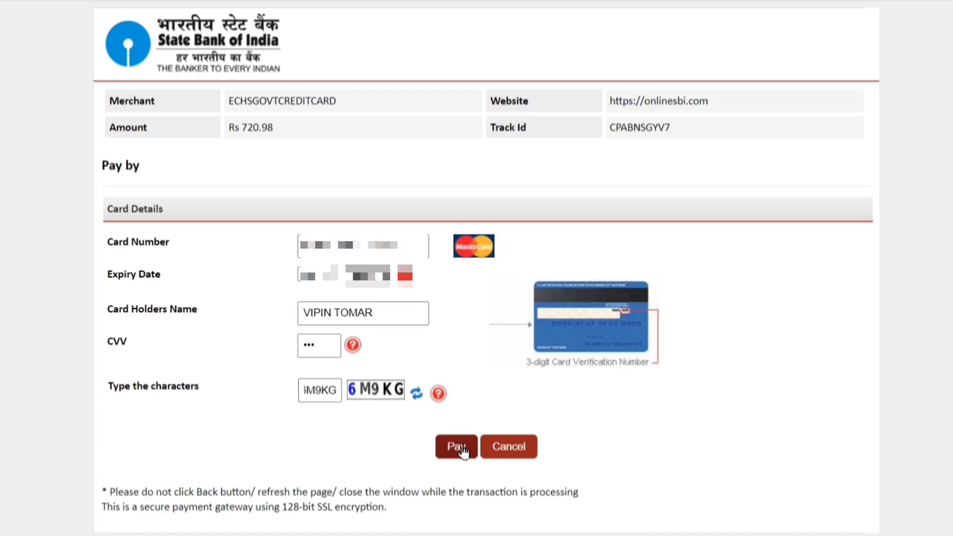
{"action": "left_click", "coordinate": [463, 450]}
Pay Rs 720.98 by card and submit the one-time password
{"action": "left_click", "coordinate": [456, 447]}
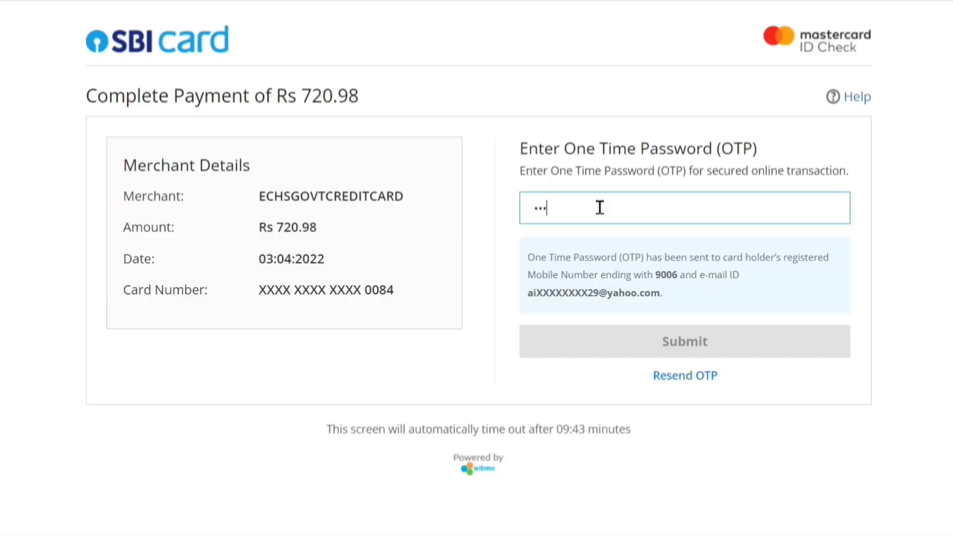
{"action": "type", "text": "6"}
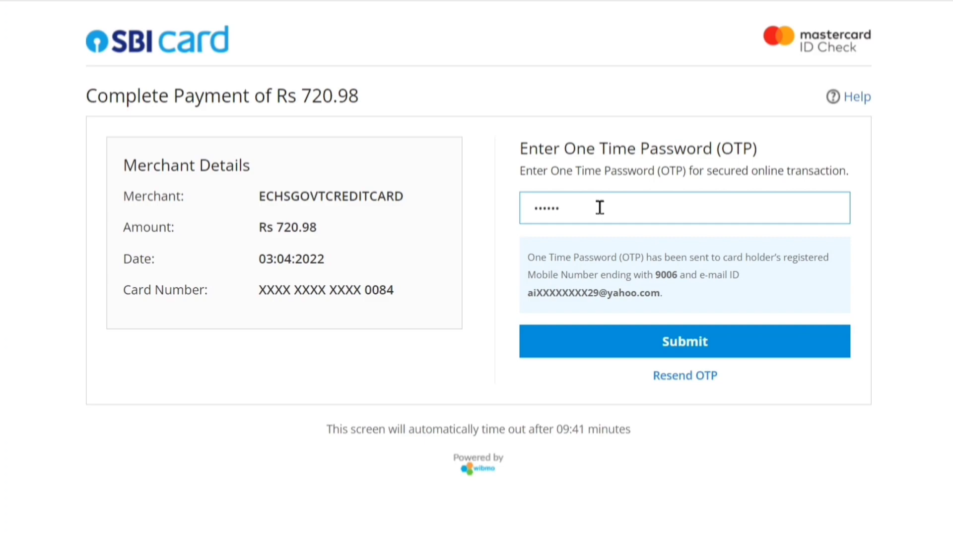
{"action": "left_click", "coordinate": [702, 347]}
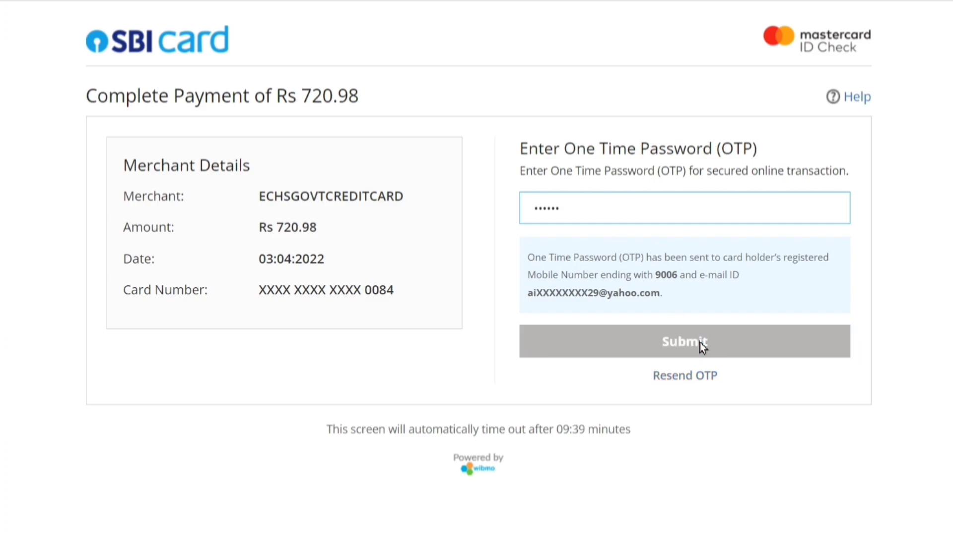